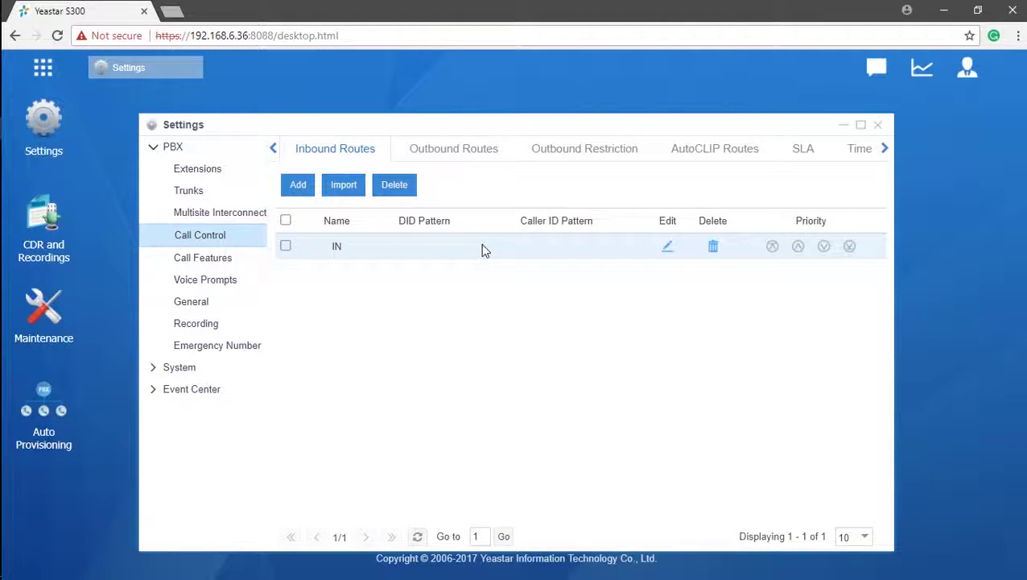
Step: Open the Outbound Routes list under Call Control, which has no routes yet
left_click(476, 150)
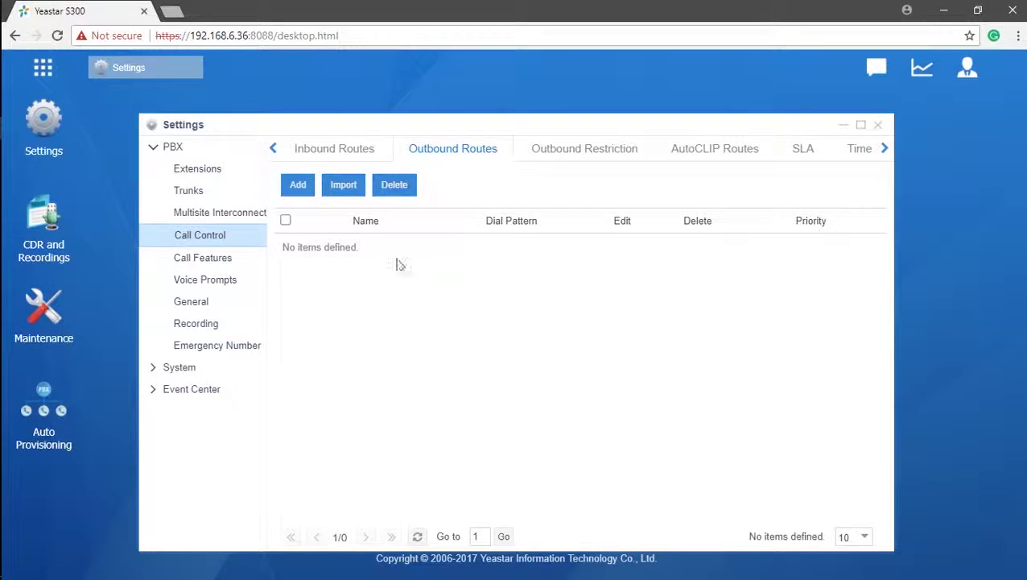
Step: Add a new outbound route named OUT with trunks FXO1-1, FXO1-2, BRI1-3, BRI1-4 and CDMA1-7
left_click(298, 185)
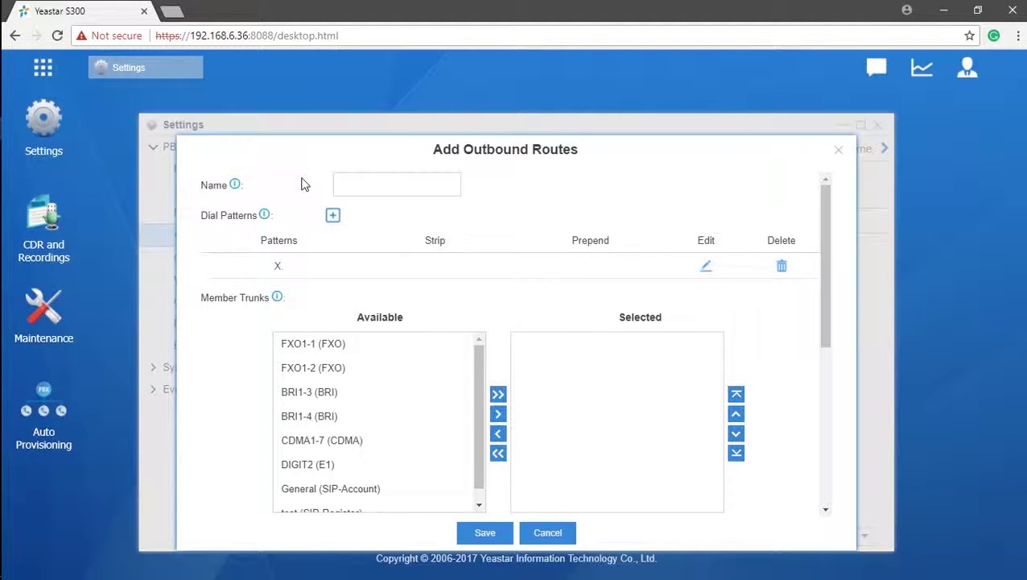
left_click(370, 186)
type("OUT")
left_click(395, 352)
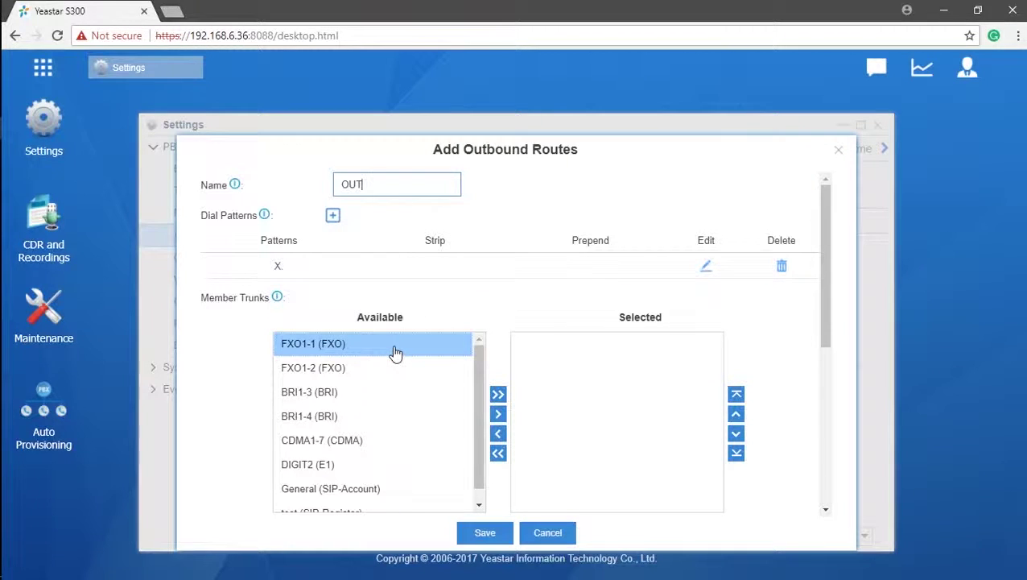
left_click(395, 353)
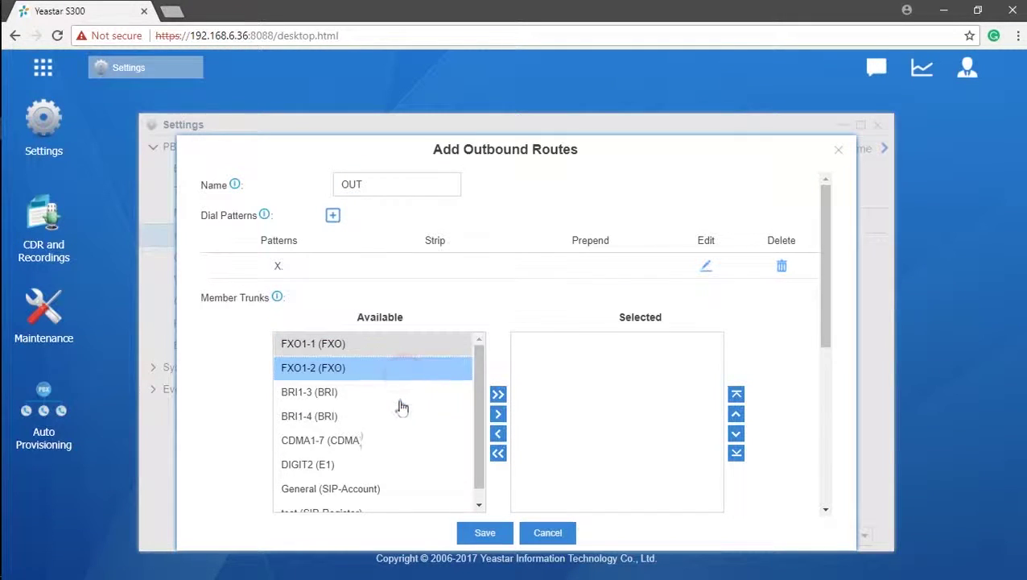
left_click(403, 393)
left_click(394, 420)
left_click(392, 442)
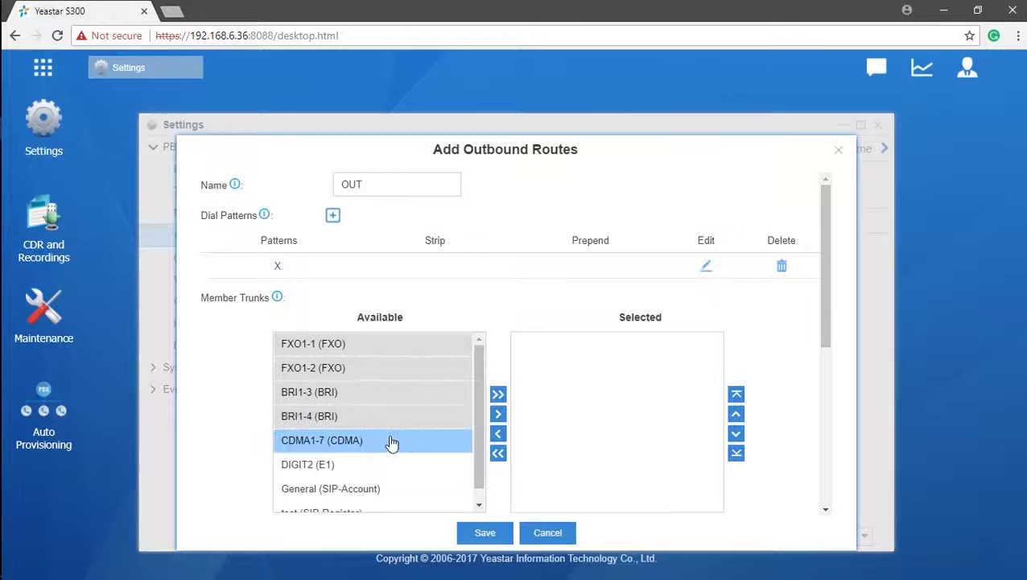
left_click(455, 442)
left_click(498, 414)
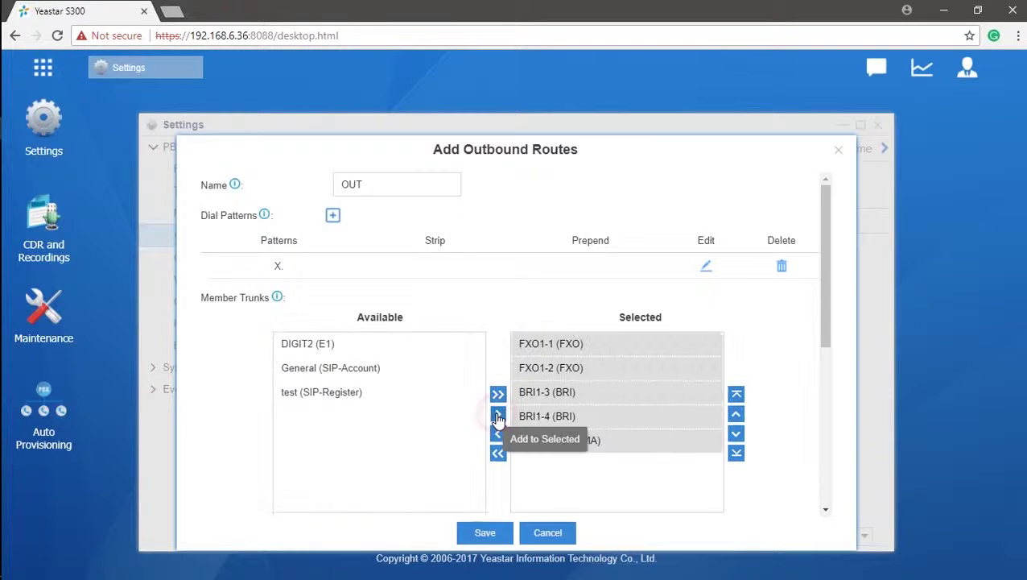
Step: Move CDMA1-7 up two places and BRI1-4 up one place in the trunk order
left_click(710, 439)
left_click(735, 417)
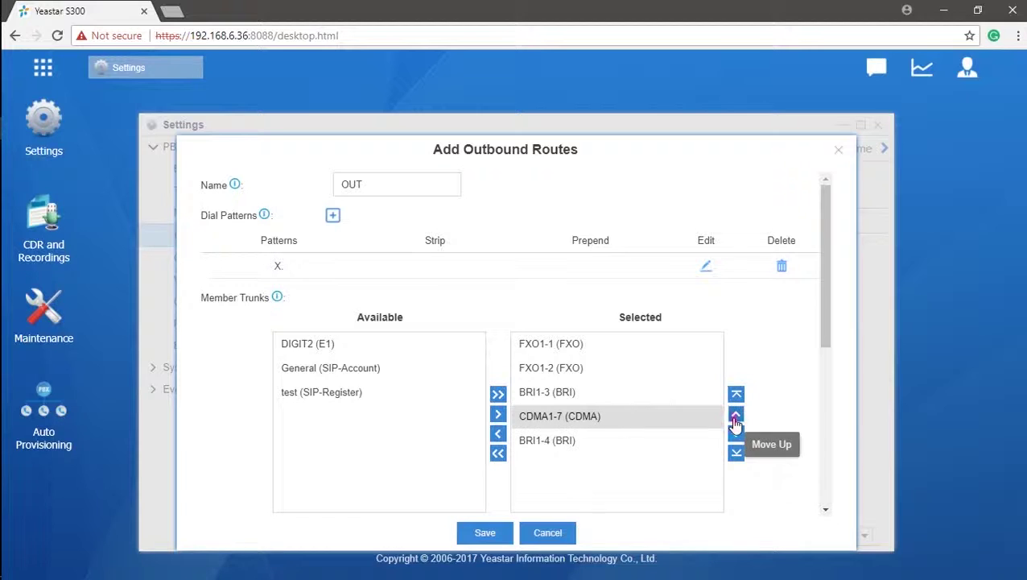
left_click(735, 417)
left_click(636, 439)
left_click(735, 417)
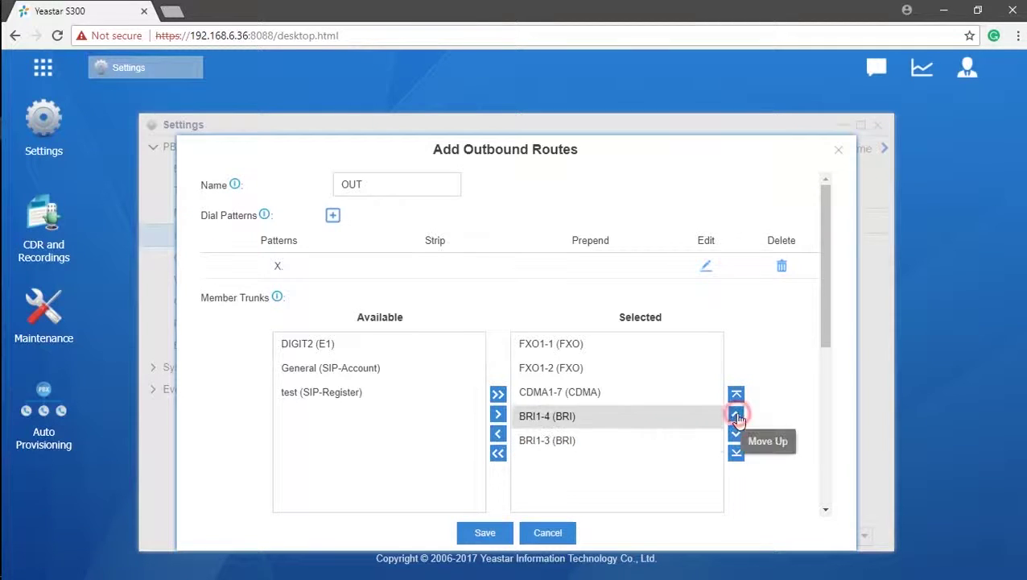
Step: Raise BRI1-4 to second place and add extensions 1002, 1003, 1004 and 1005 as route members
left_click(735, 415)
left_click(735, 415)
scroll(677, 435, "down", 4)
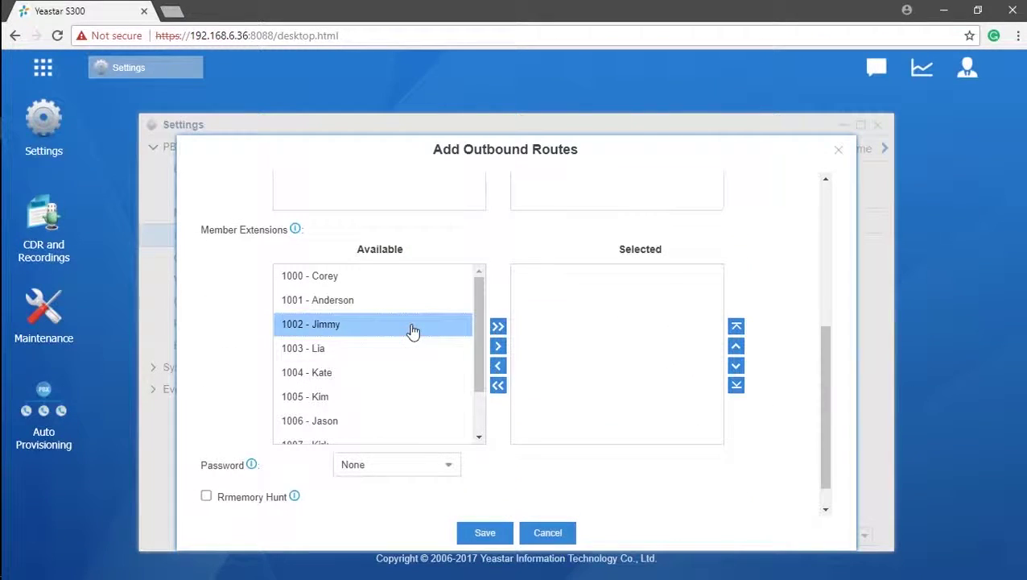
left_click(413, 326)
left_click(404, 351)
left_click(396, 375)
left_click(389, 394)
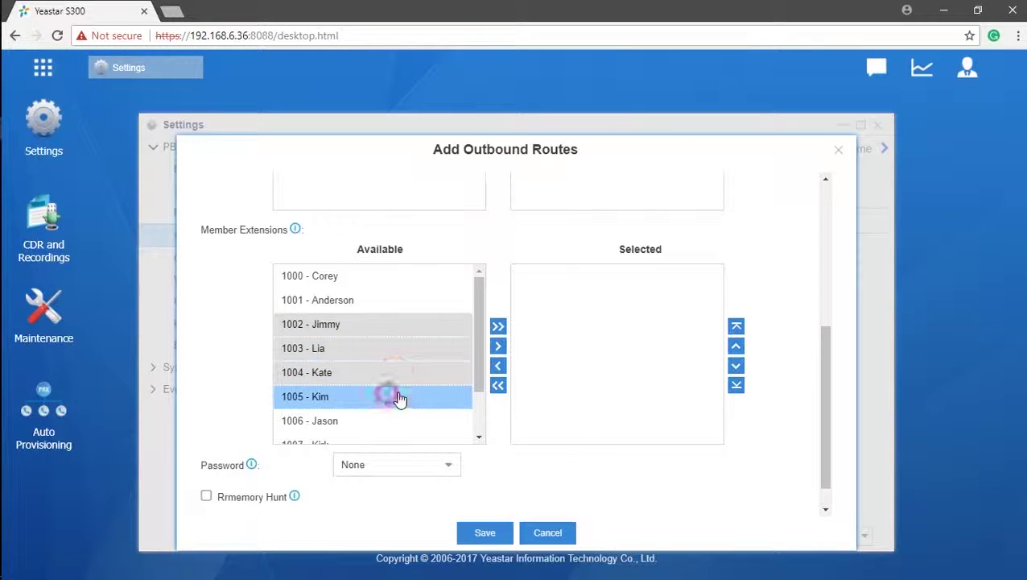
left_click(498, 345)
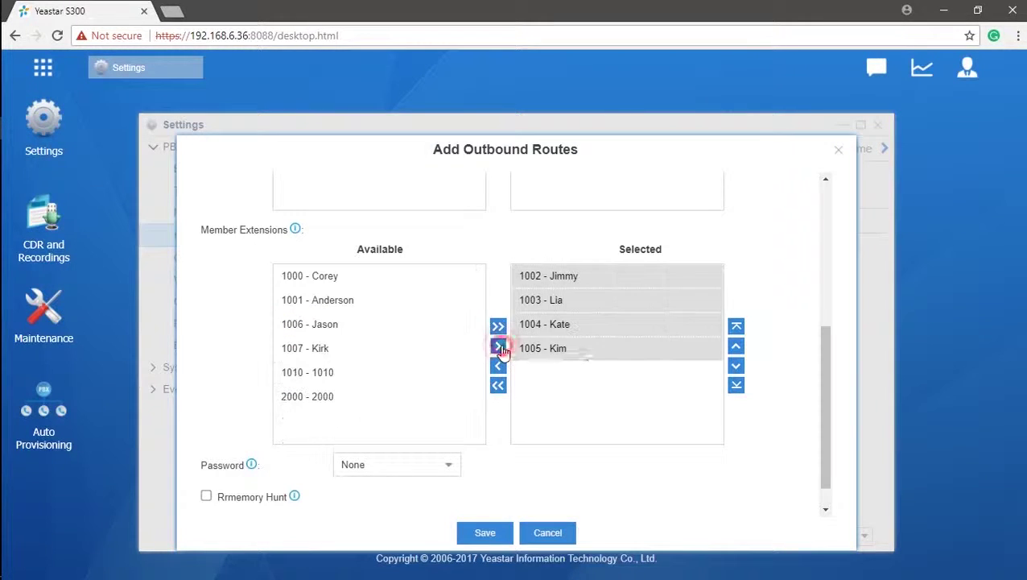
left_click(624, 395)
scroll(629, 400, "down", 1)
scroll(628, 400, "down", 1)
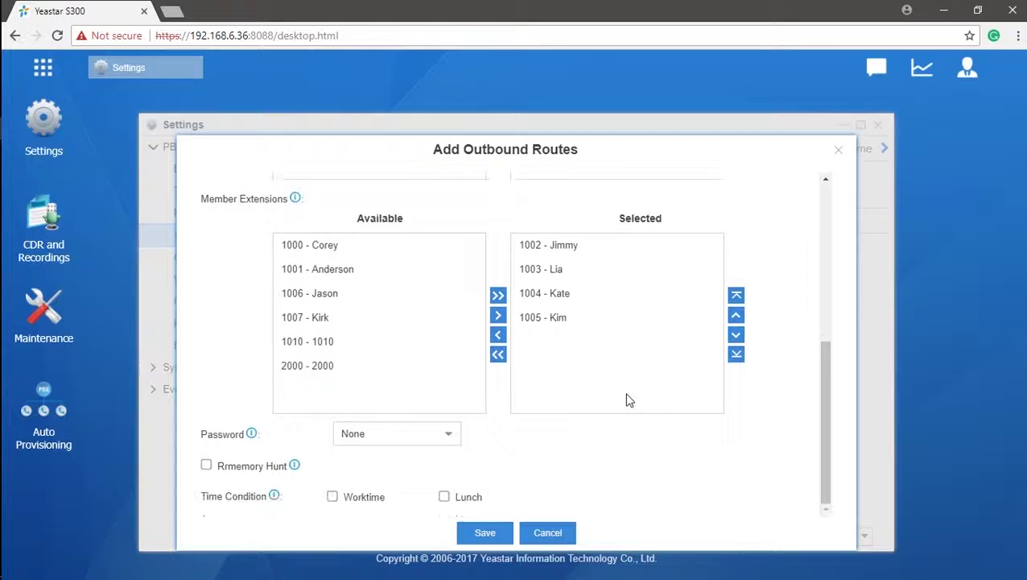
scroll(629, 400, "up", 3)
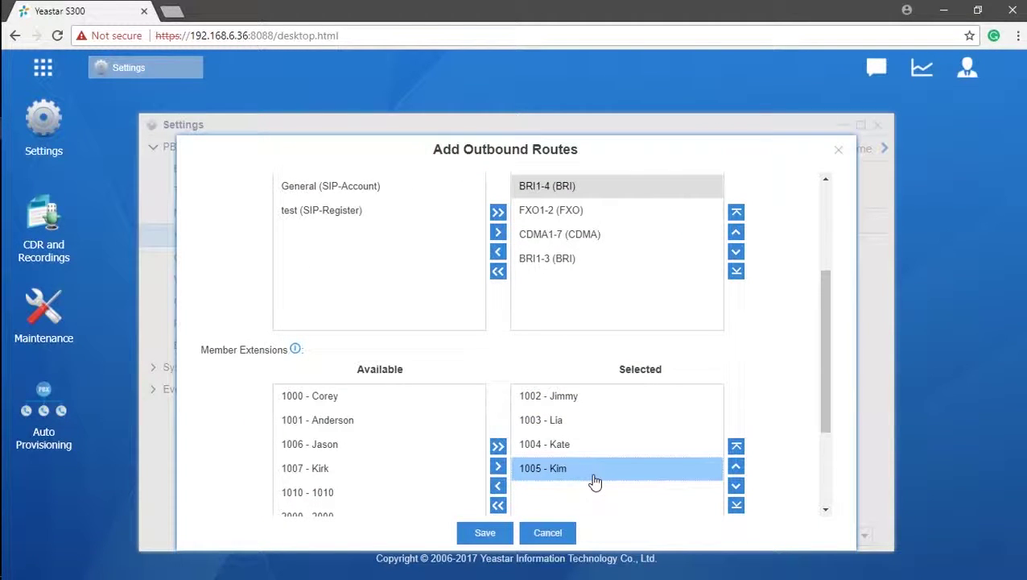
scroll(594, 480, "up", 5)
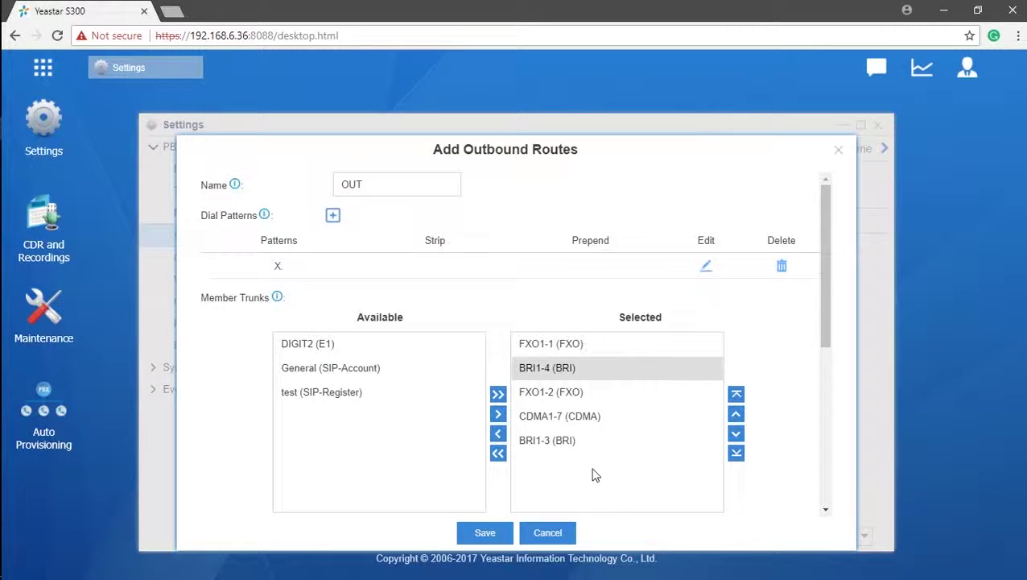
Step: Save route OUT, glance at the Import options, and reopen OUT in the edit form
left_click(487, 534)
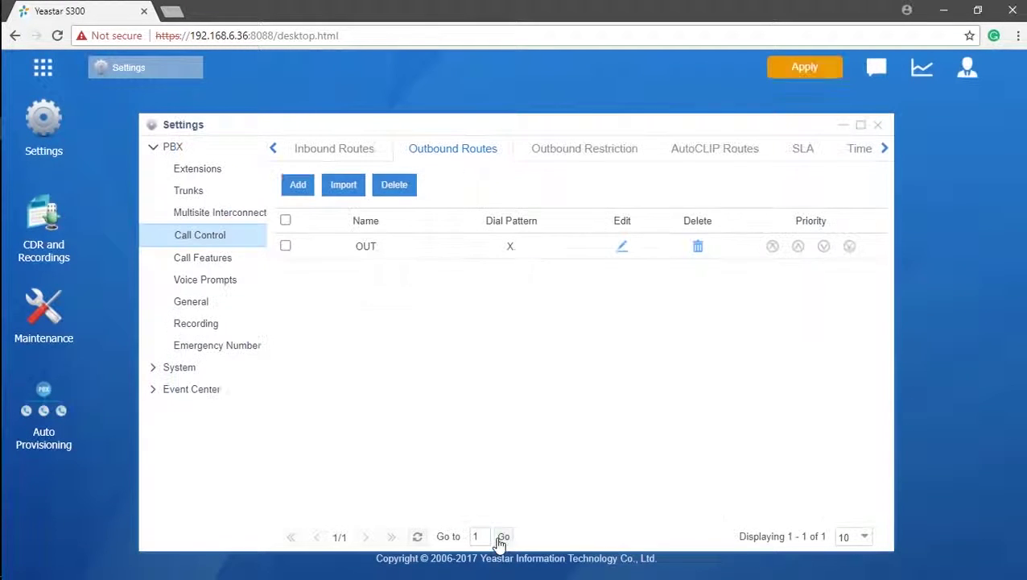
left_click(343, 186)
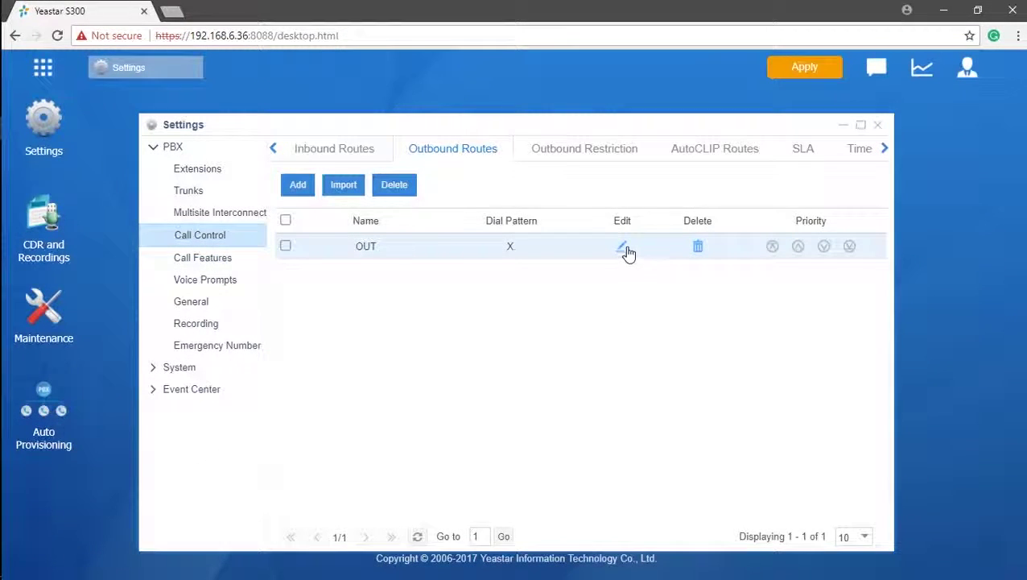
left_click(623, 246)
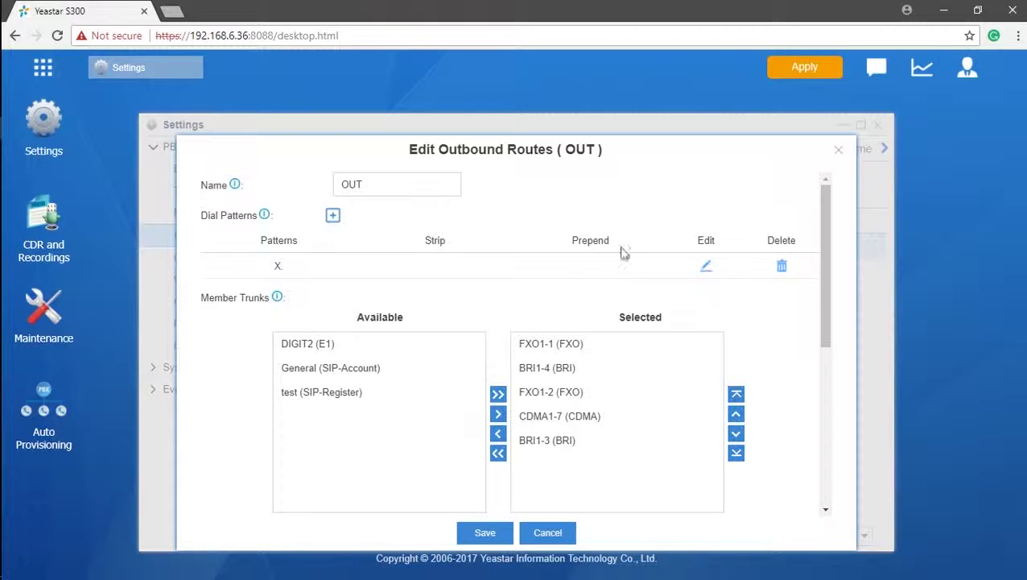
Step: Replace the route name OUT with International
left_click_drag(426, 184, 320, 196)
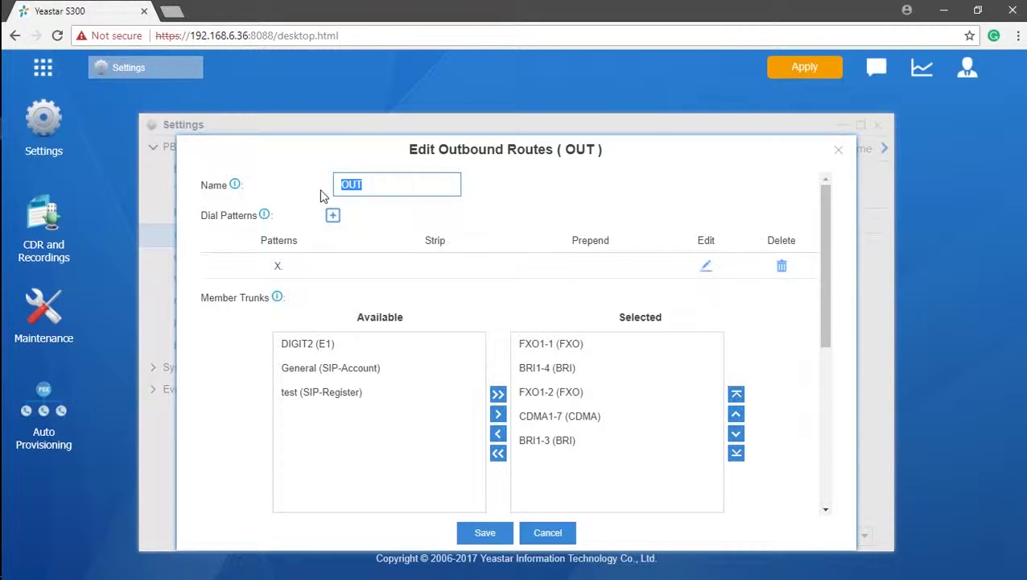
type("International")
mouse_move(266, 219)
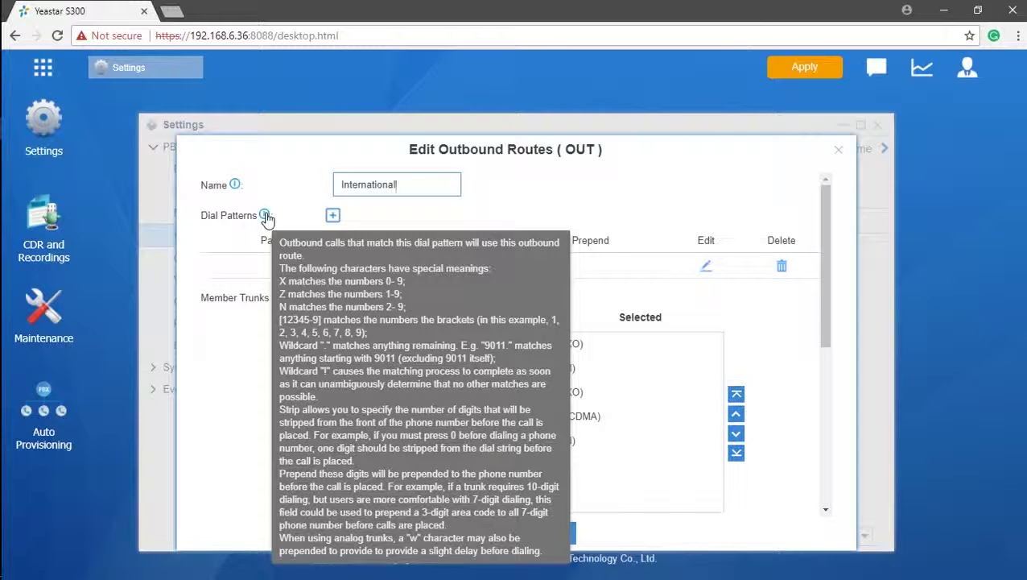
Step: Replace the X. dial pattern with 900
left_click(272, 269)
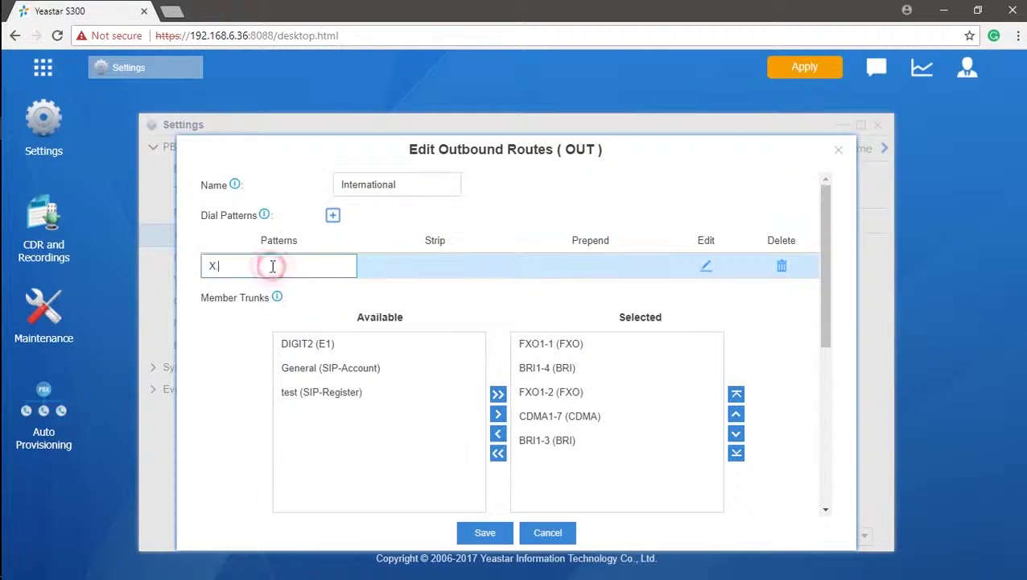
key("BackSpace")
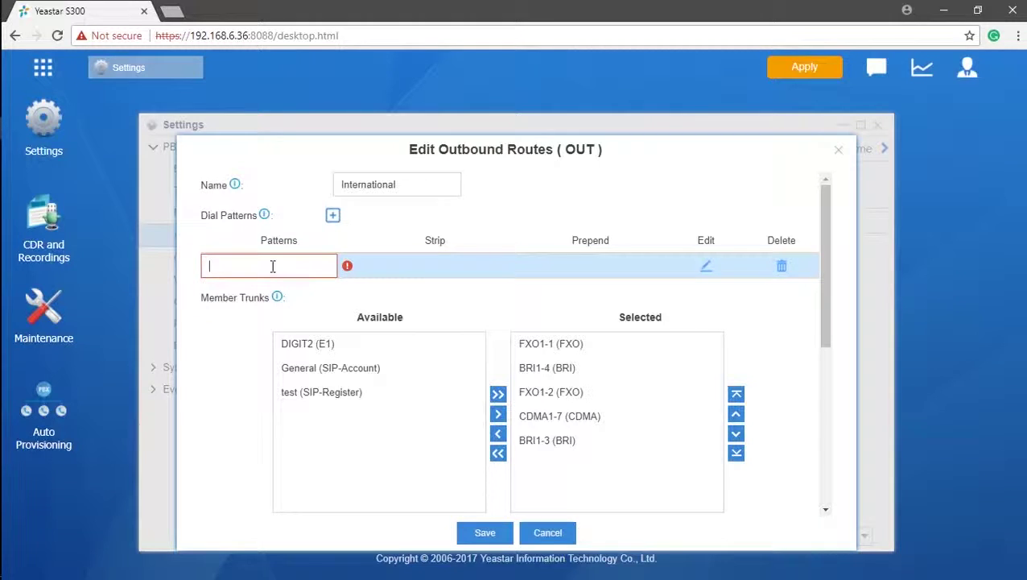
type("9")
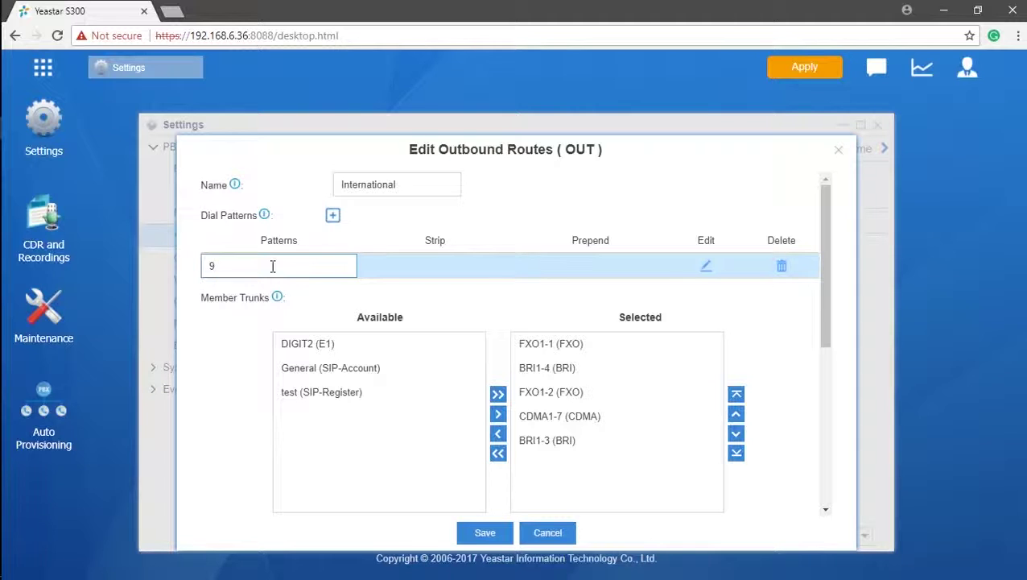
type("00.")
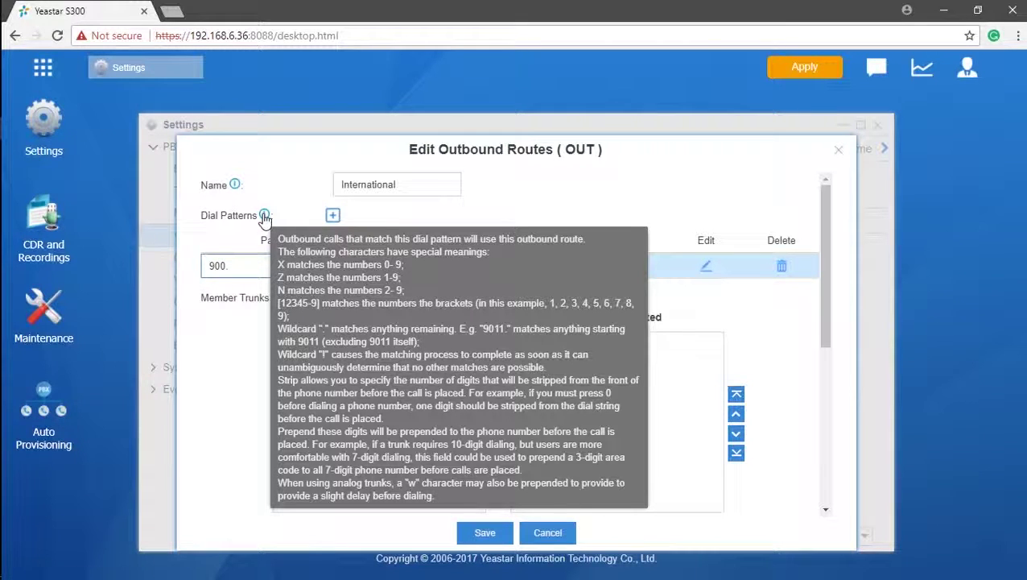
Step: Set the 900. dial pattern to strip 1 leading digit
left_click(251, 246)
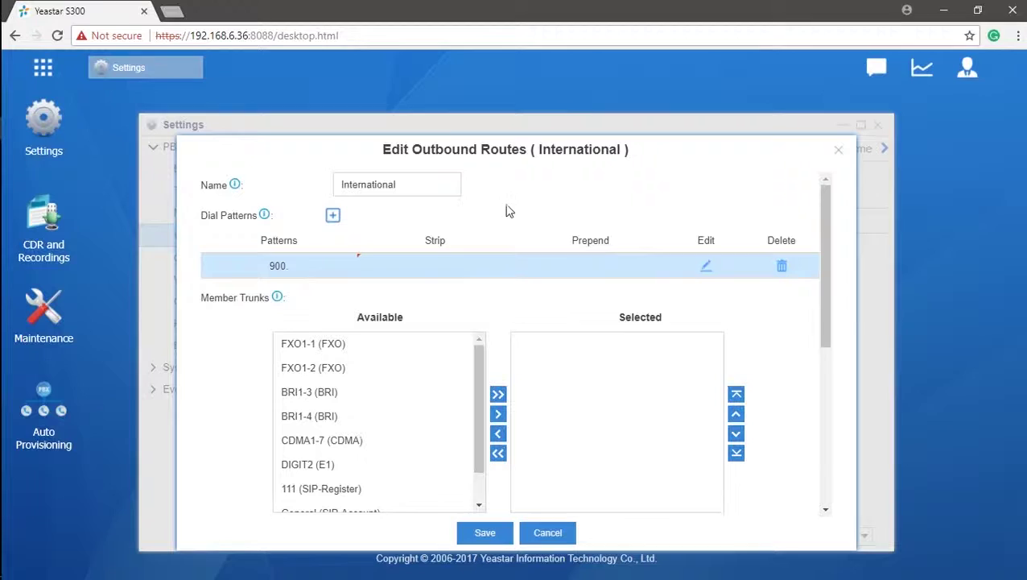
left_click(449, 263)
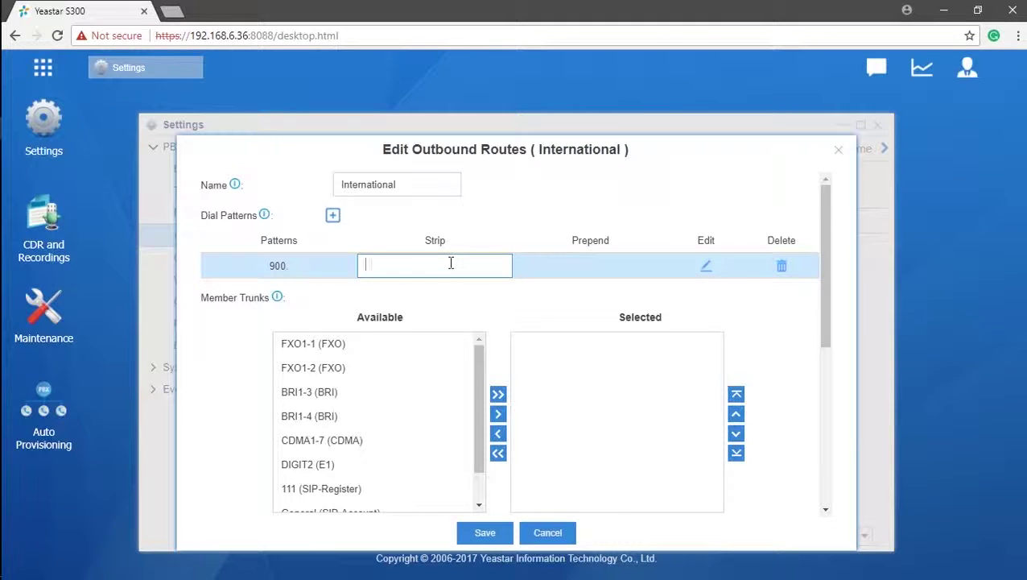
type("1")
left_click(451, 294)
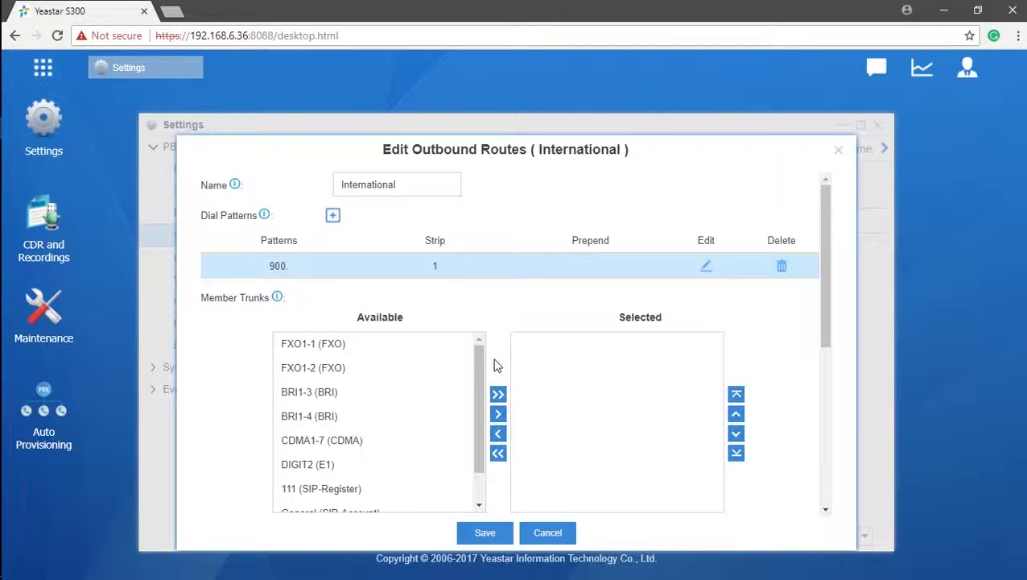
Step: Add the SIP trunks 111, General and test to the route's member trunks
left_click_drag(478, 361, 481, 405)
left_click(360, 453)
left_click(359, 477)
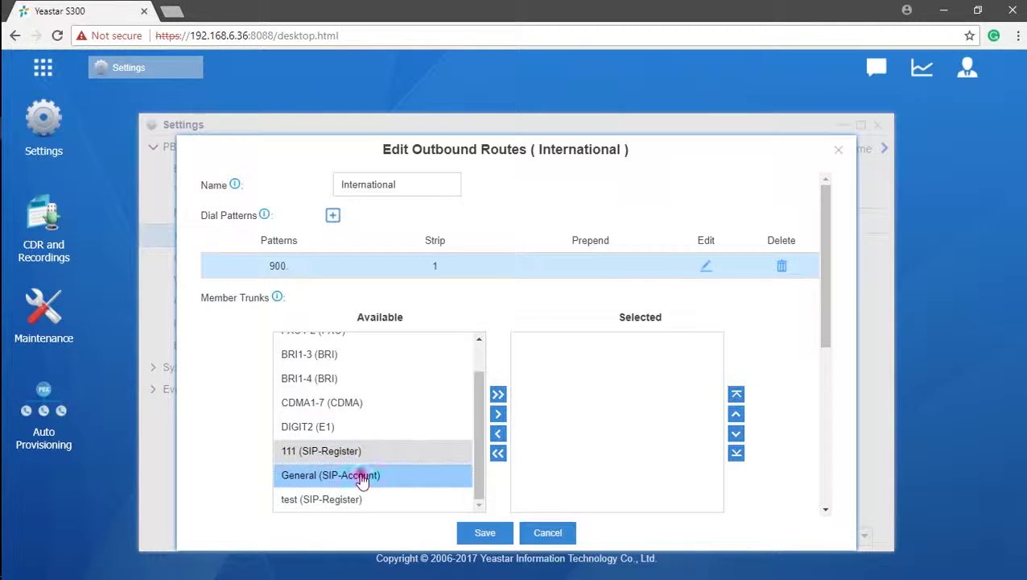
left_click(355, 501)
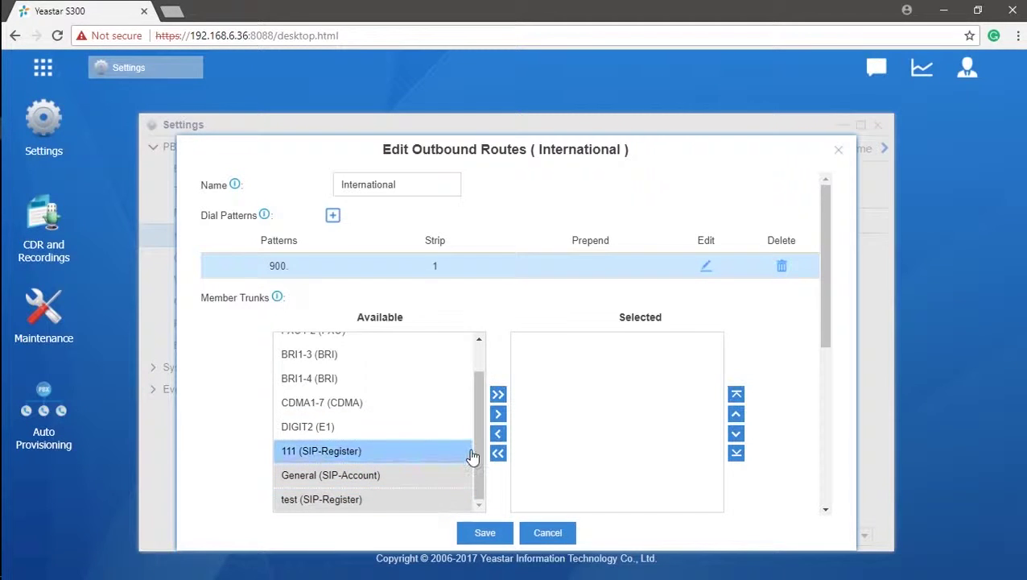
left_click(498, 414)
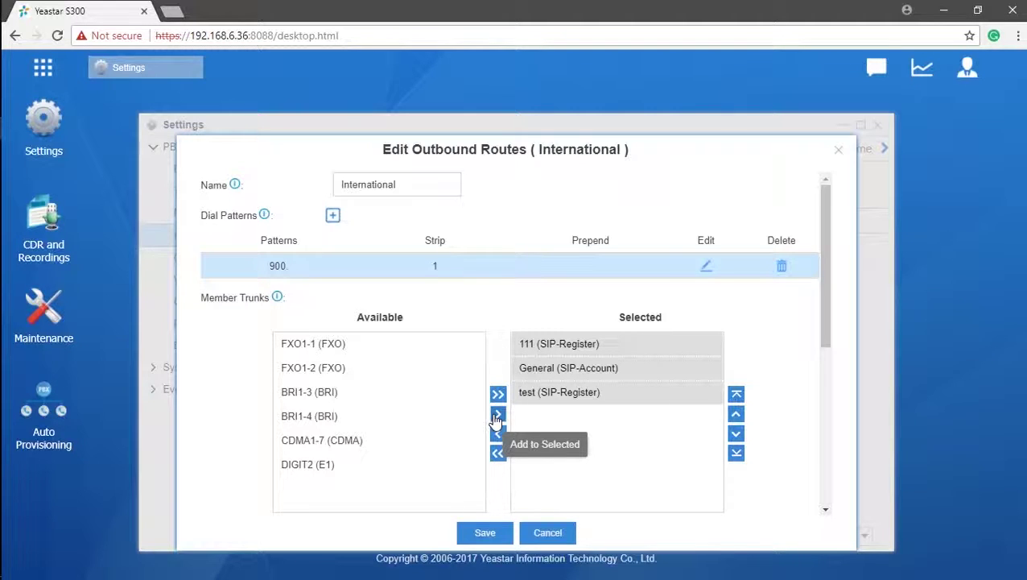
left_click(640, 448)
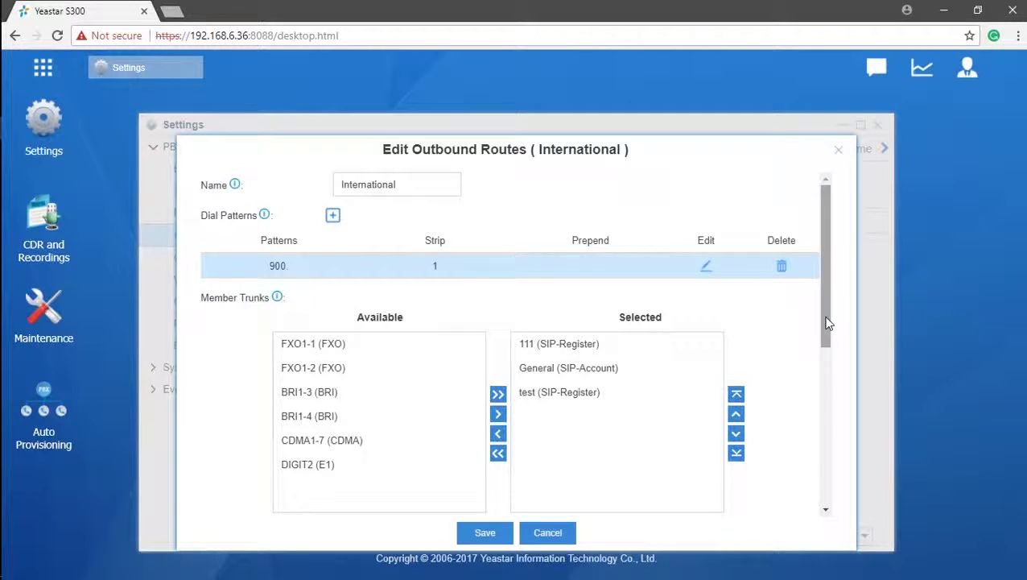
Step: Add extensions 1010, 1003 and 1004 to the route's member extensions
left_click_drag(826, 322, 841, 483)
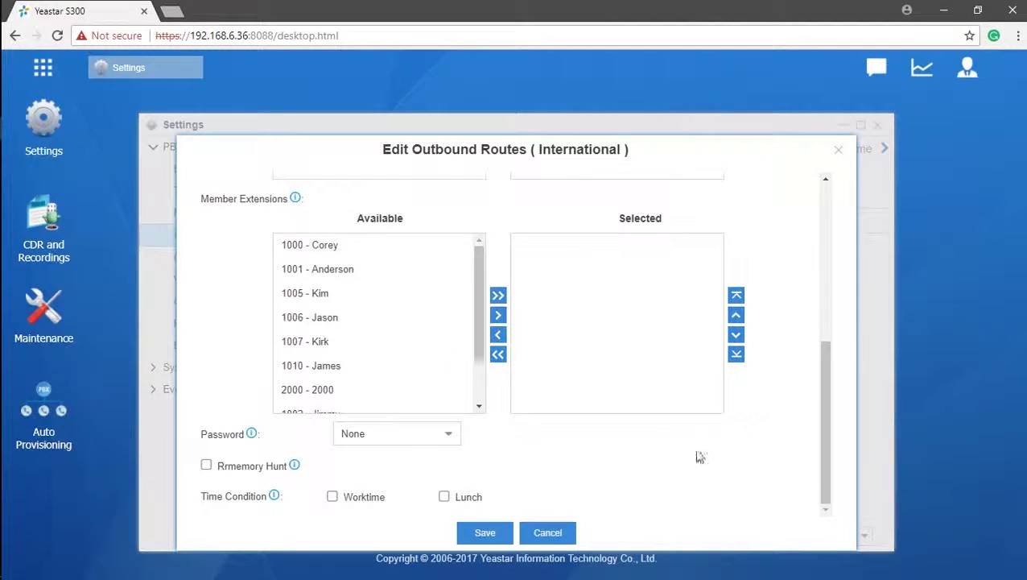
left_click_drag(475, 302, 477, 361)
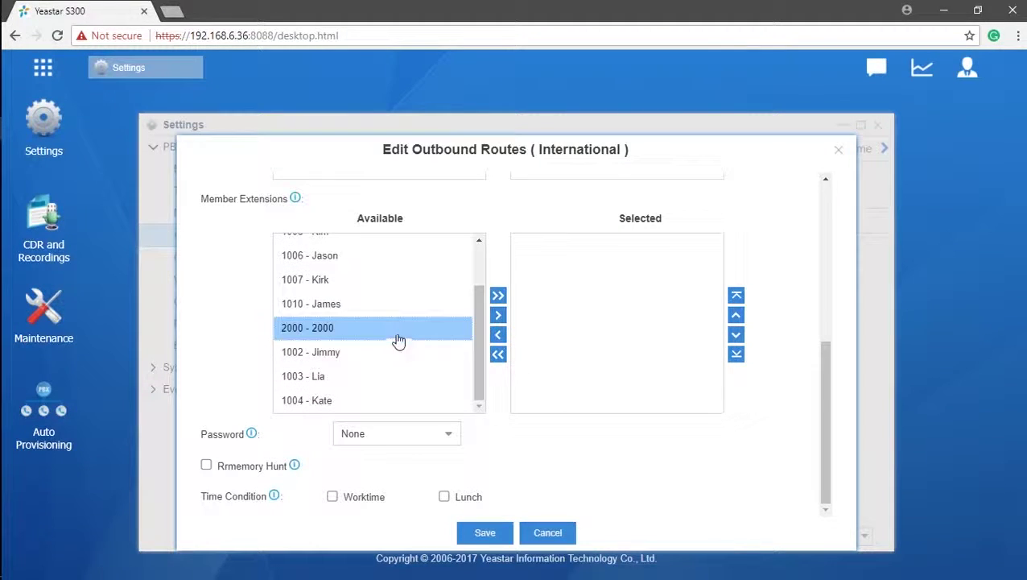
left_click(384, 303)
left_click(374, 380)
left_click(371, 400)
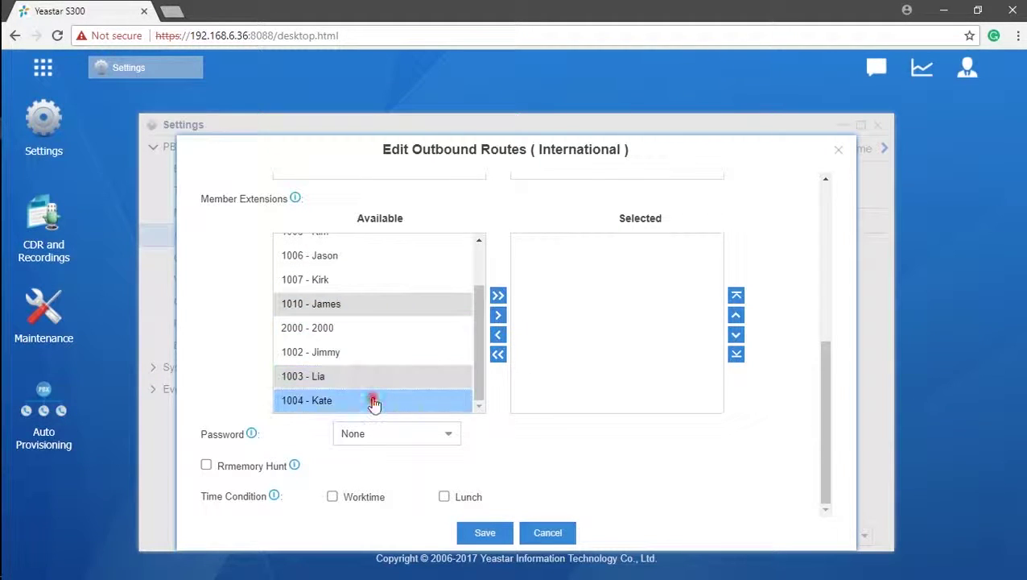
left_click(498, 315)
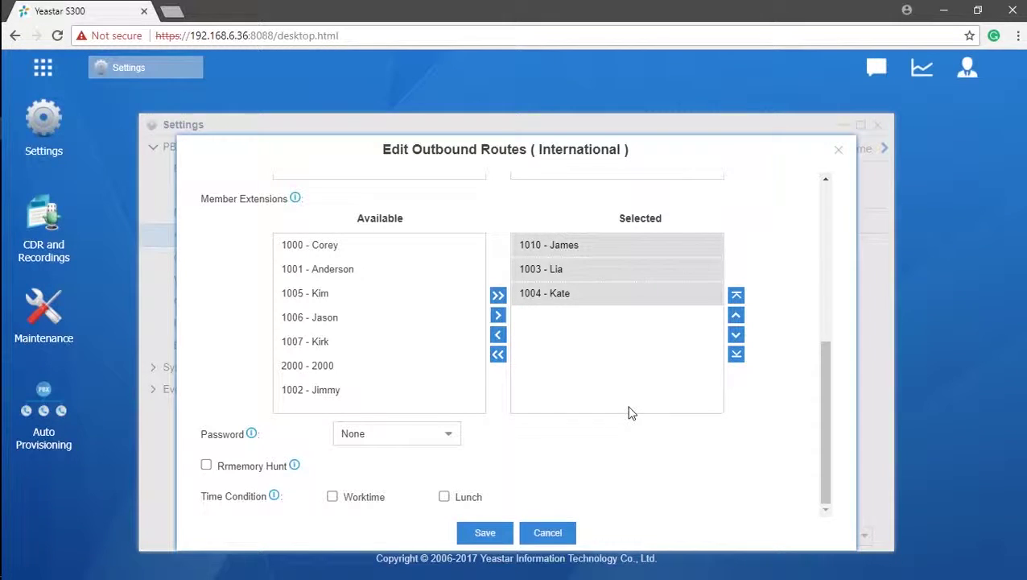
left_click(631, 411)
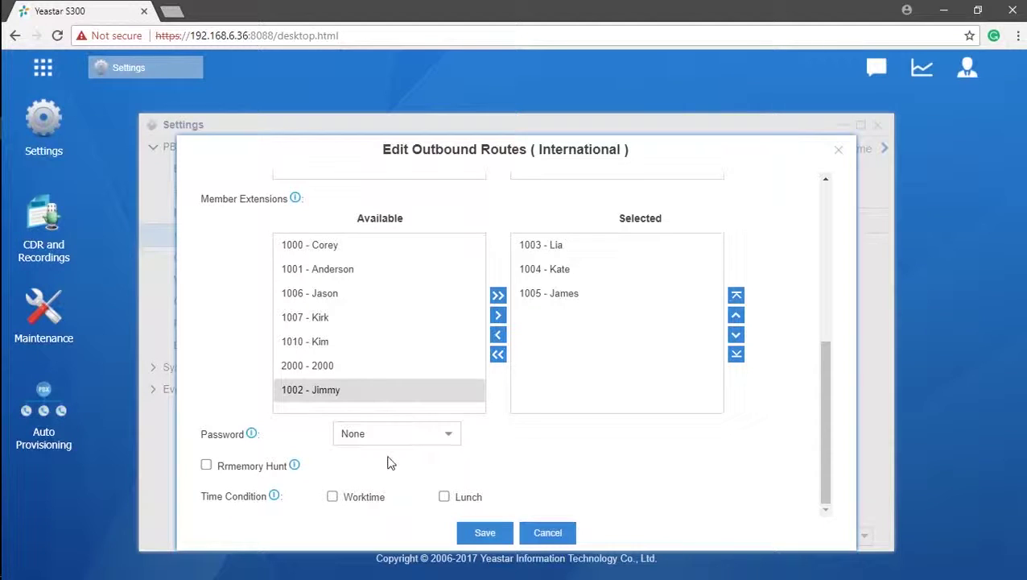
Step: Change the route's password requirement from None to PIN List, after briefly entering a single PIN
mouse_move(253, 436)
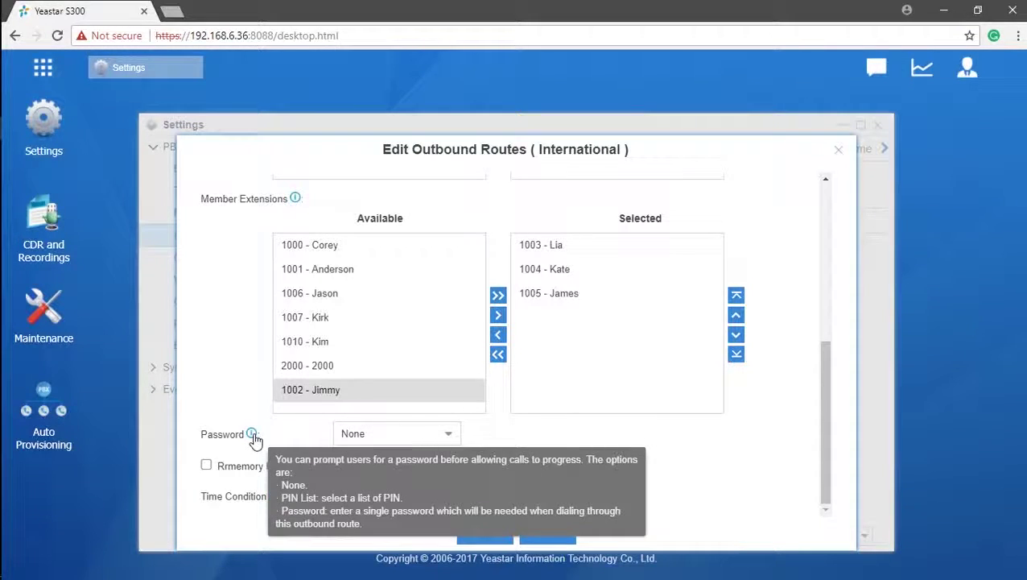
left_click(447, 441)
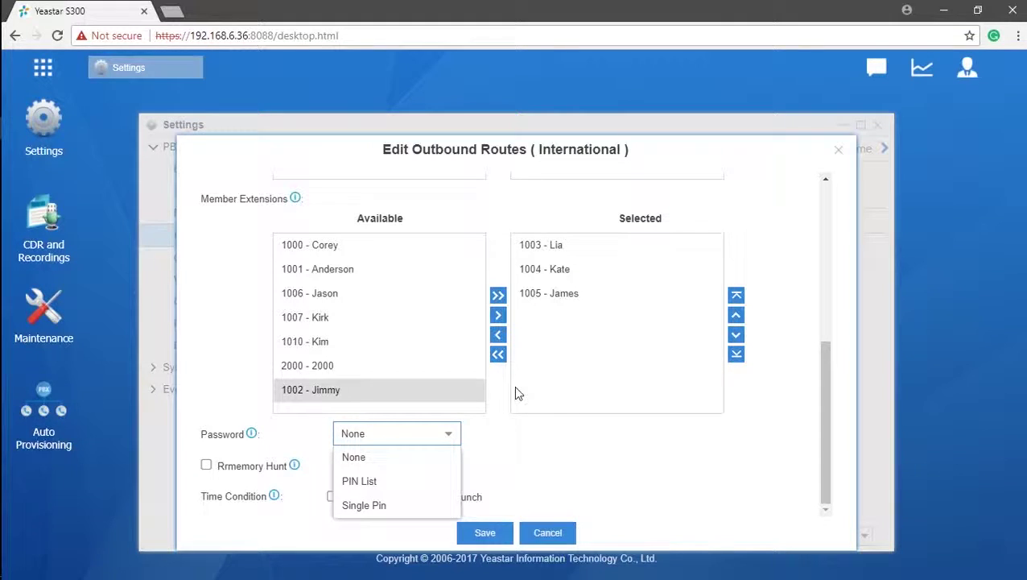
left_click(415, 504)
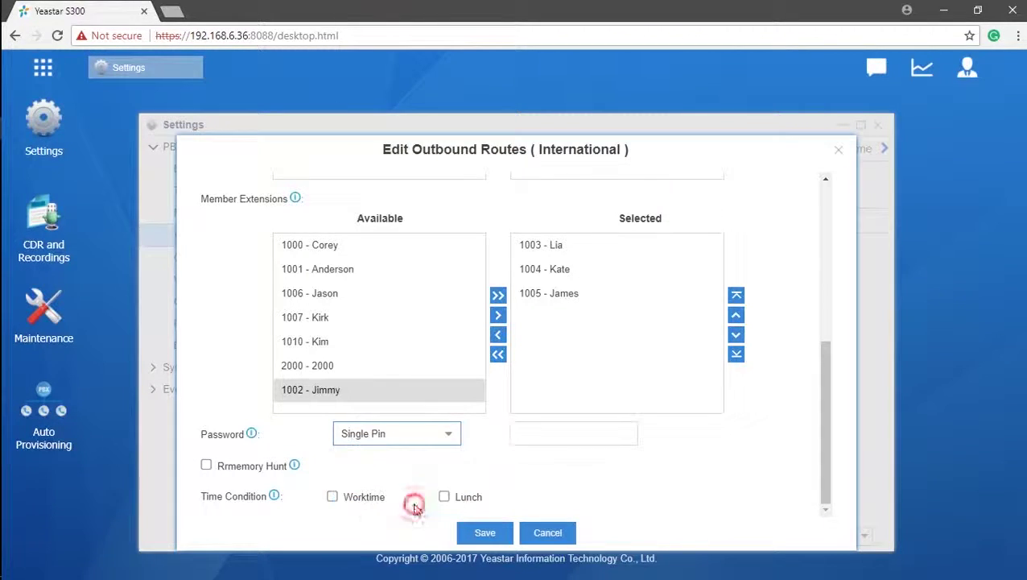
left_click(536, 433)
type("1")
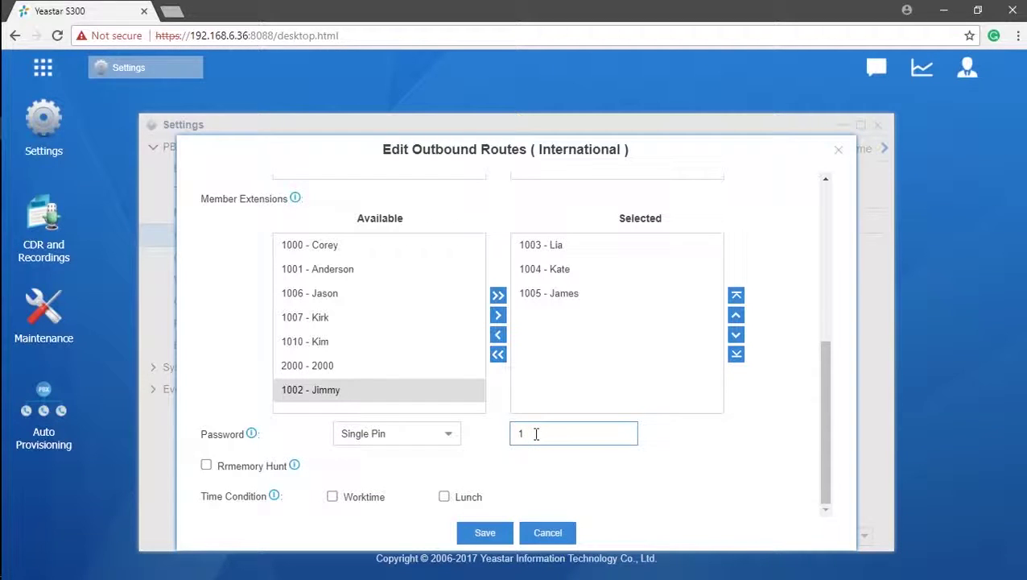
type("23")
left_click(441, 439)
left_click(393, 482)
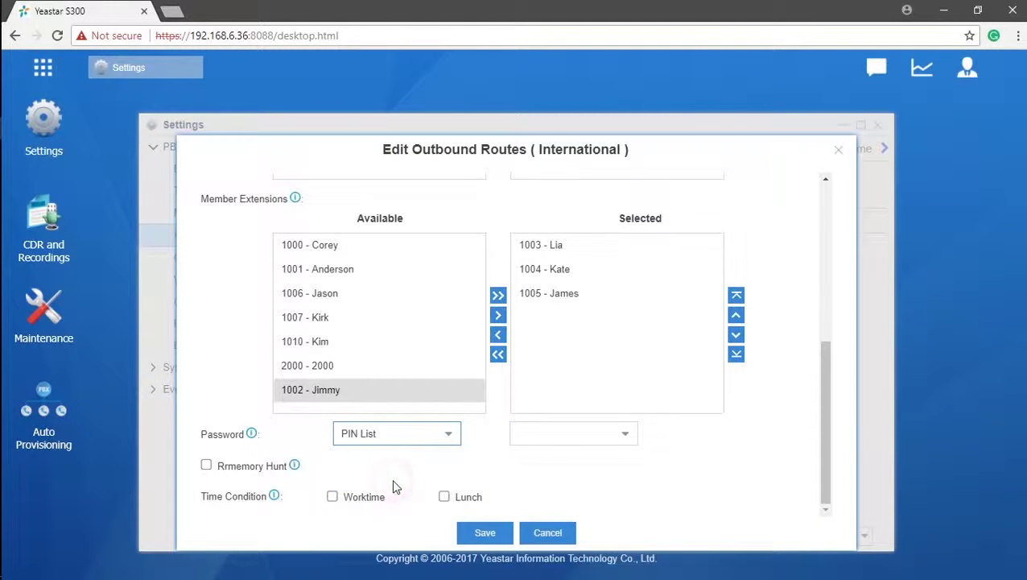
left_click(627, 436)
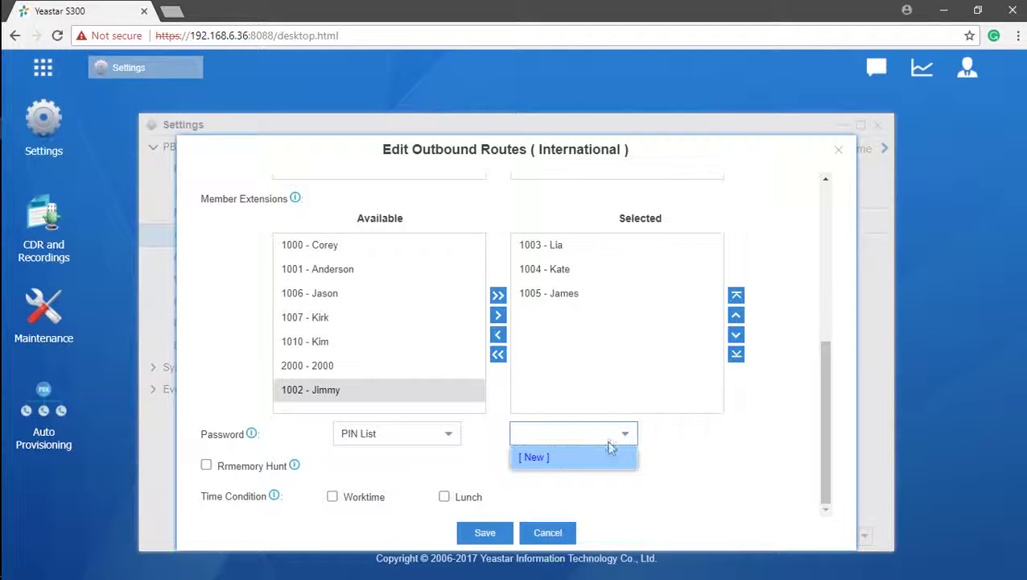
left_click(545, 459)
left_click(521, 268)
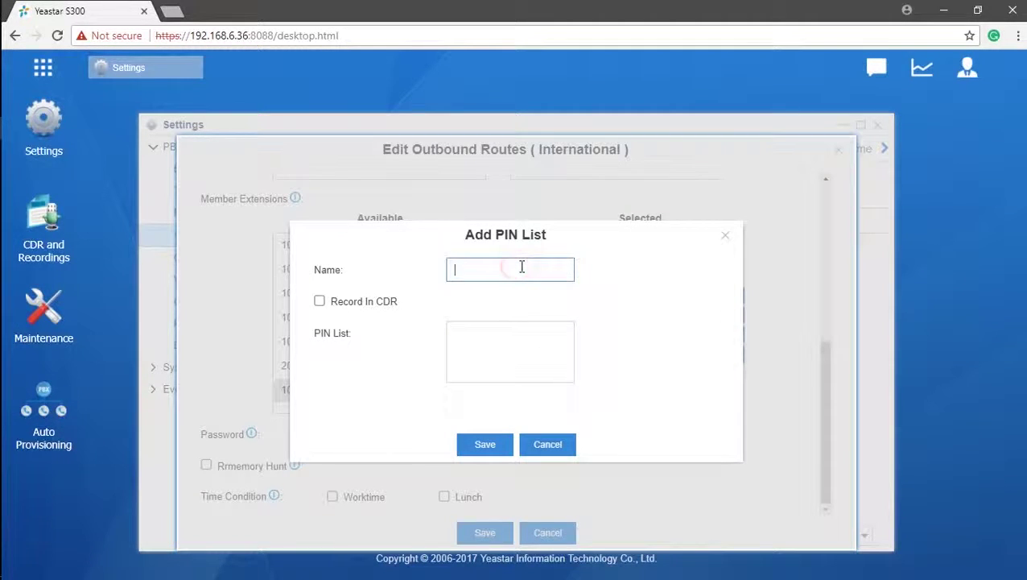
type("International")
left_click(523, 334)
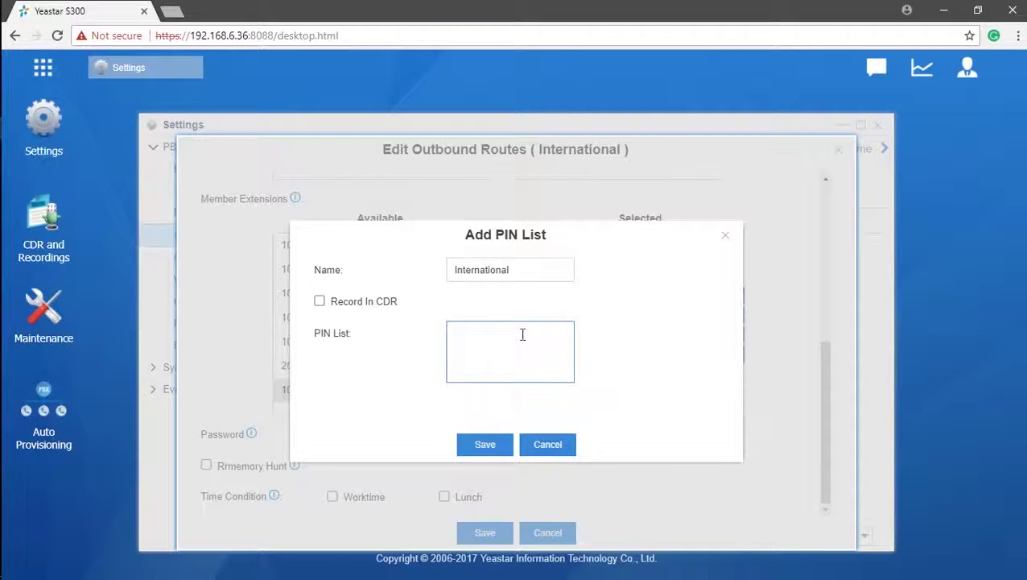
type("111 ")
type("222")
key("Return")
type("333")
left_click(320, 302)
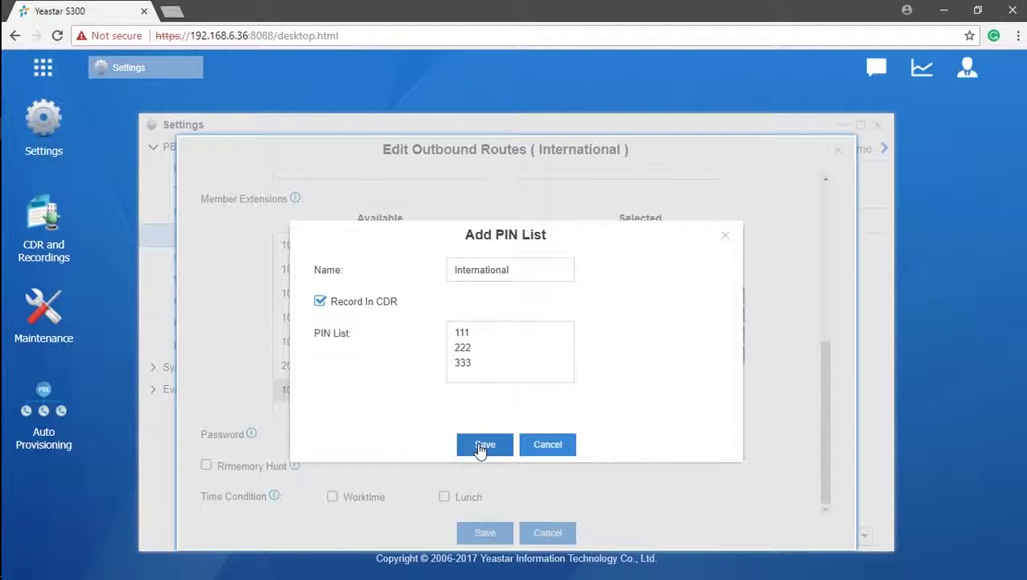
left_click(483, 448)
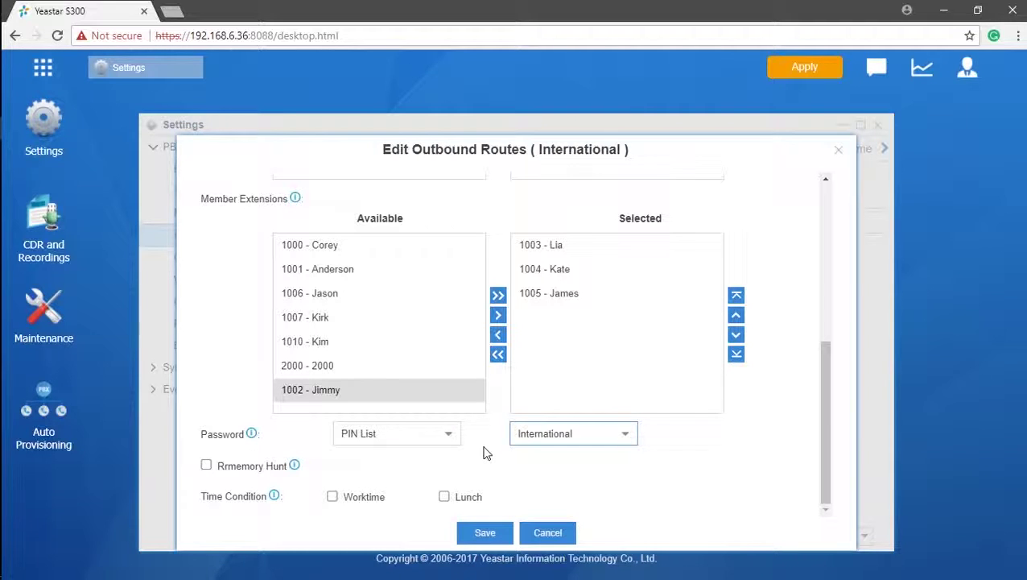
Step: Apply the pending changes and enable memory hunt on the International route
left_click(817, 66)
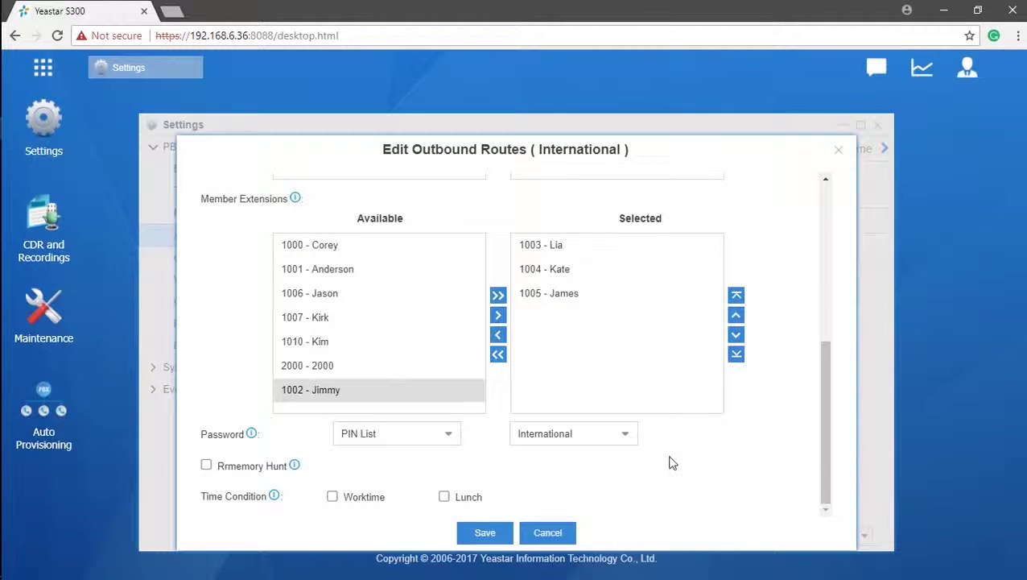
scroll(672, 463, "up", 3)
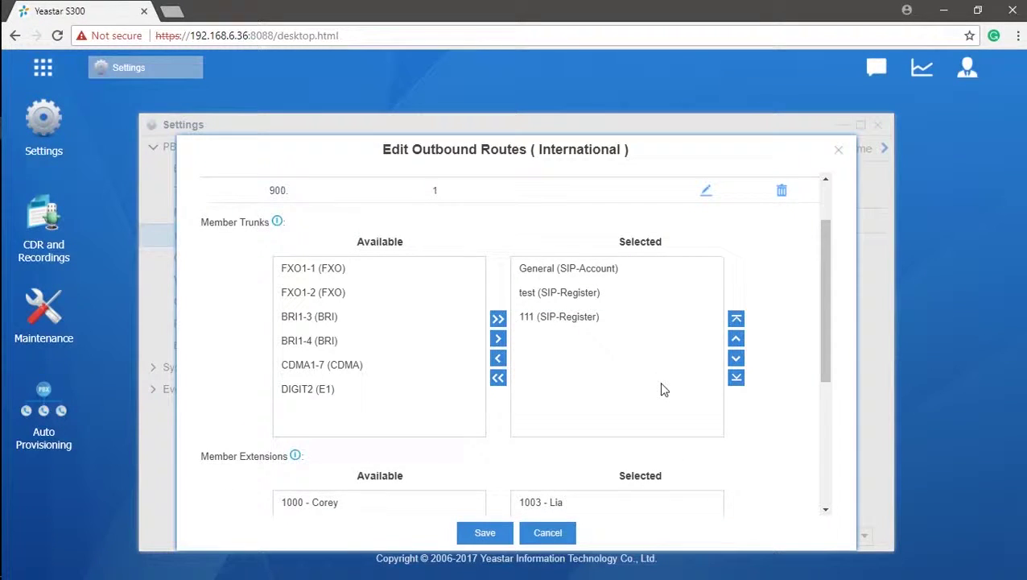
scroll(662, 390, "down", 1)
scroll(660, 390, "down", 3)
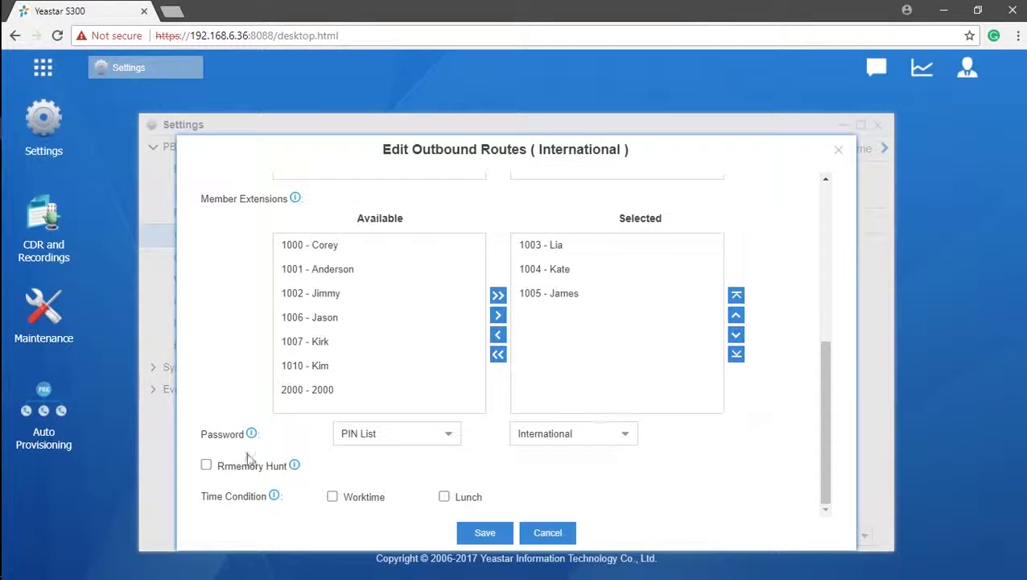
left_click(207, 467)
Step: Reorder the member trunks so test comes first, then General, then 111
mouse_move(295, 469)
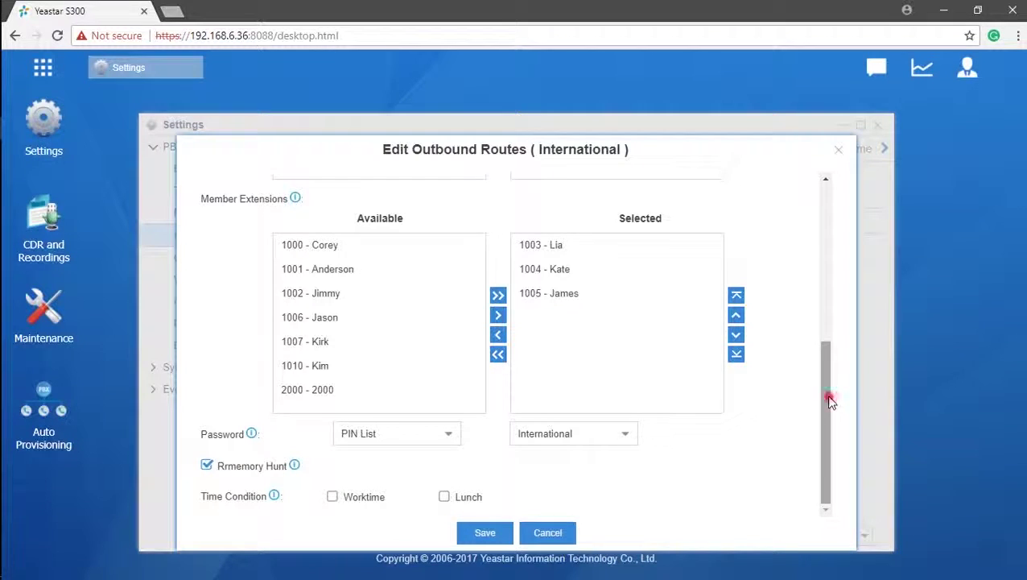
left_click_drag(830, 401, 841, 270)
left_click(708, 291)
left_click(694, 313)
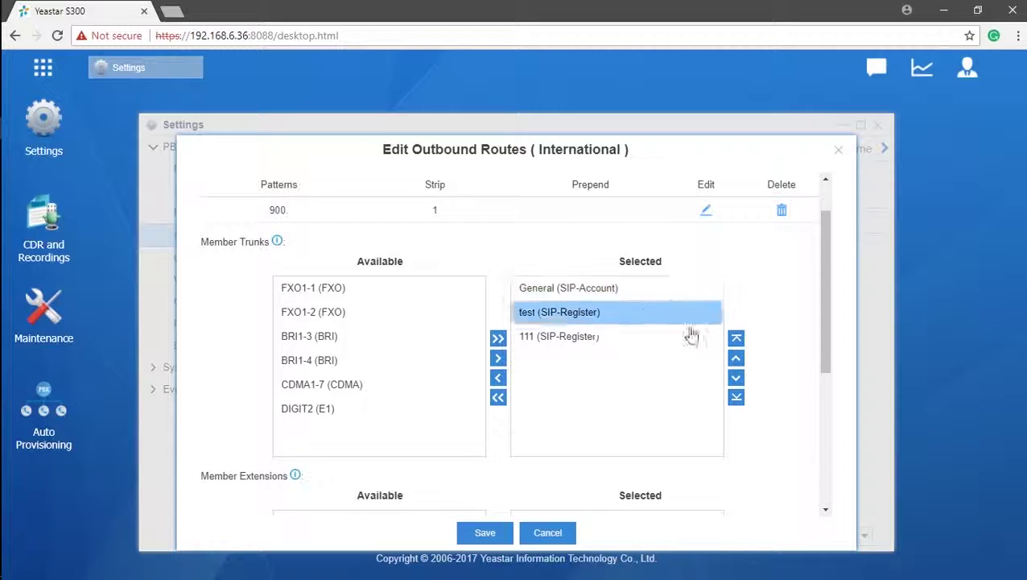
left_click(694, 337)
left_click(736, 357)
left_click(667, 343)
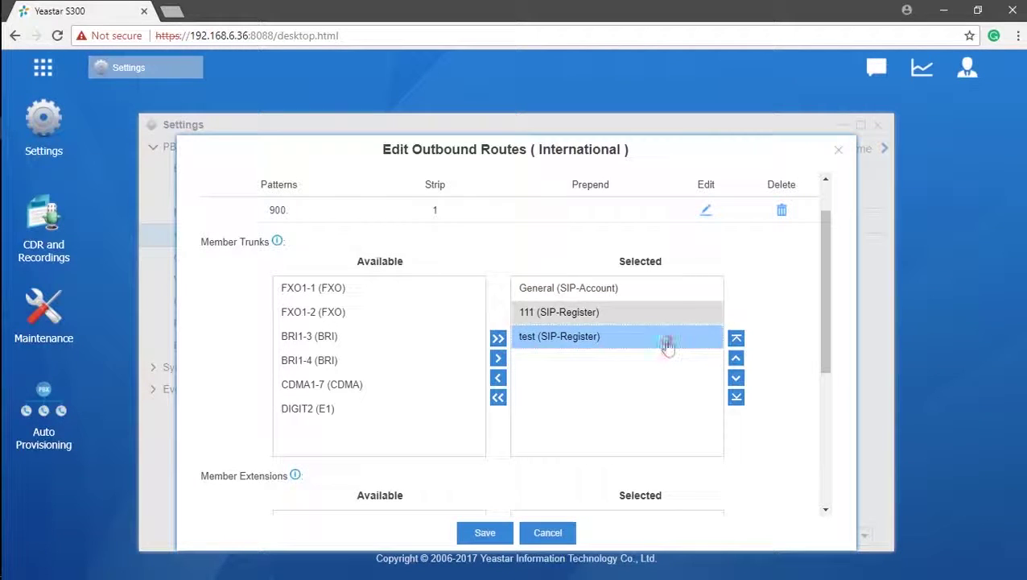
left_click(736, 338)
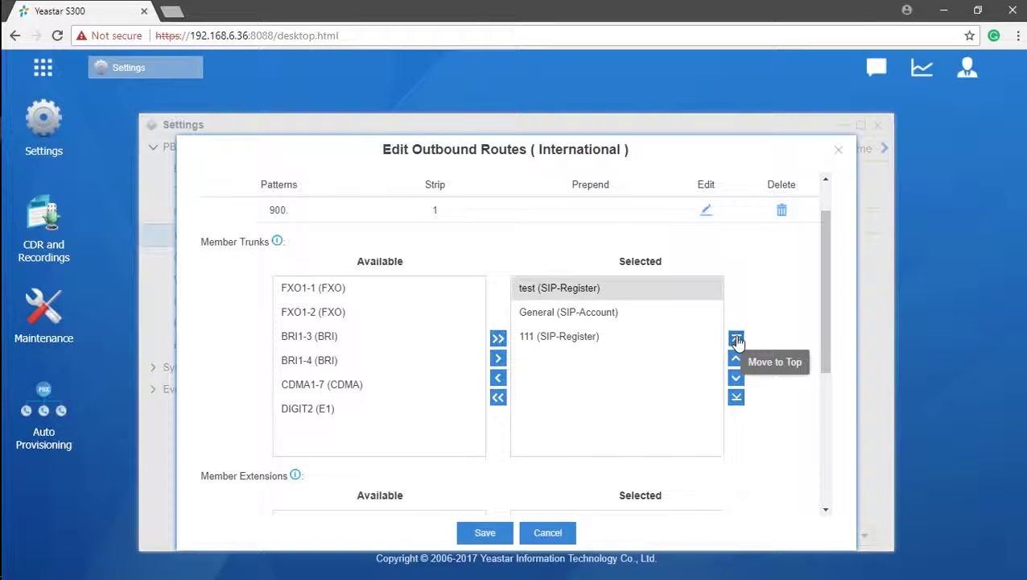
left_click(690, 296)
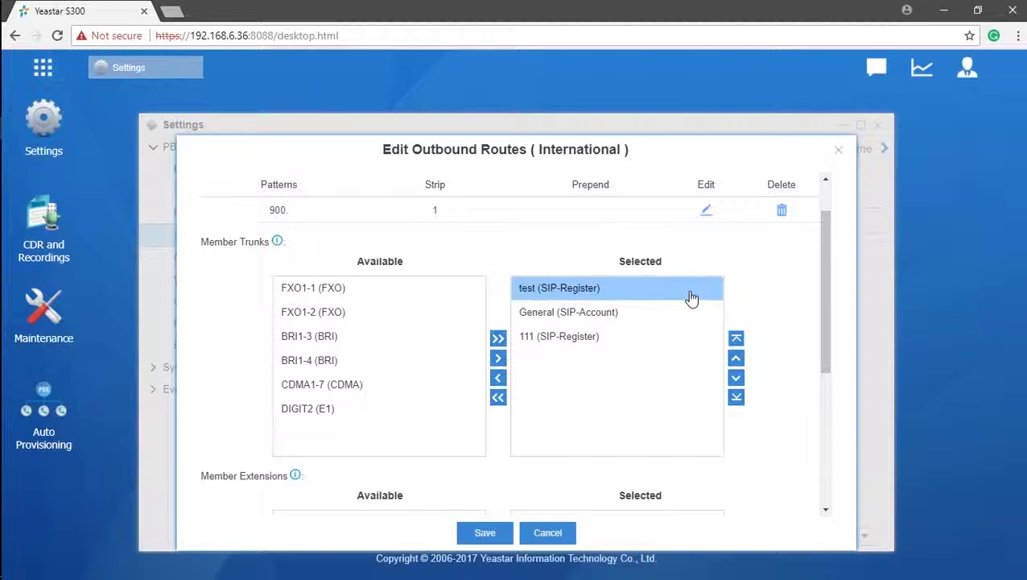
left_click_drag(829, 273, 838, 419)
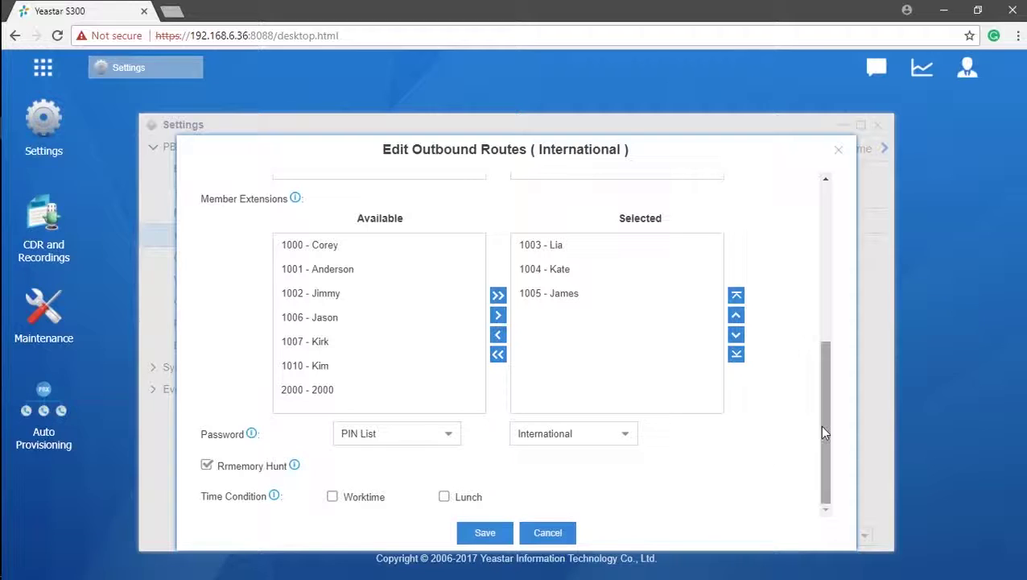
left_click_drag(821, 422, 820, 259)
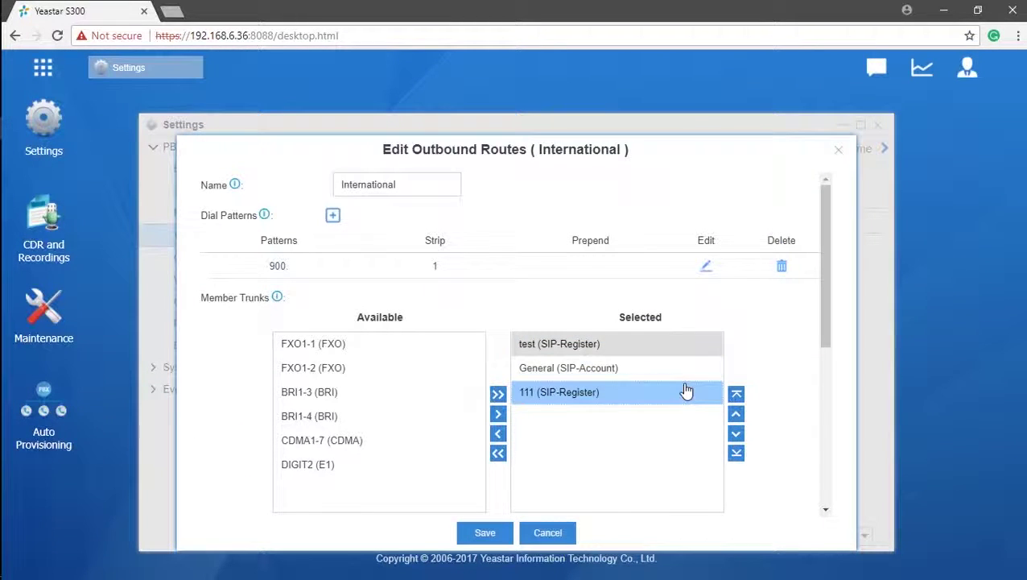
Step: Deselect the test trunk and save the International route with dial pattern 900
left_click(715, 481)
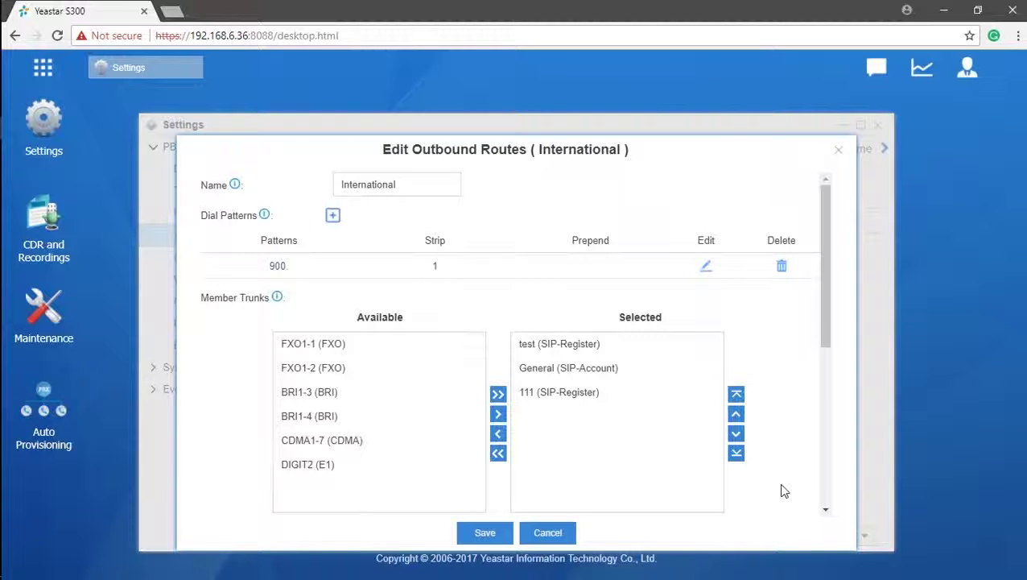
left_click(502, 536)
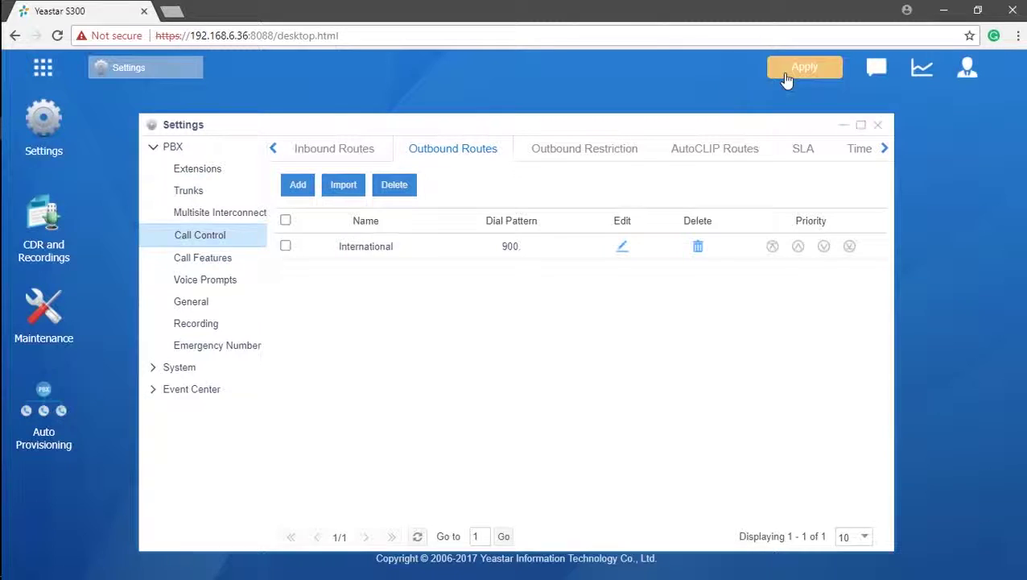
Step: Apply the saved International outbound route configuration to the PBX
left_click(787, 76)
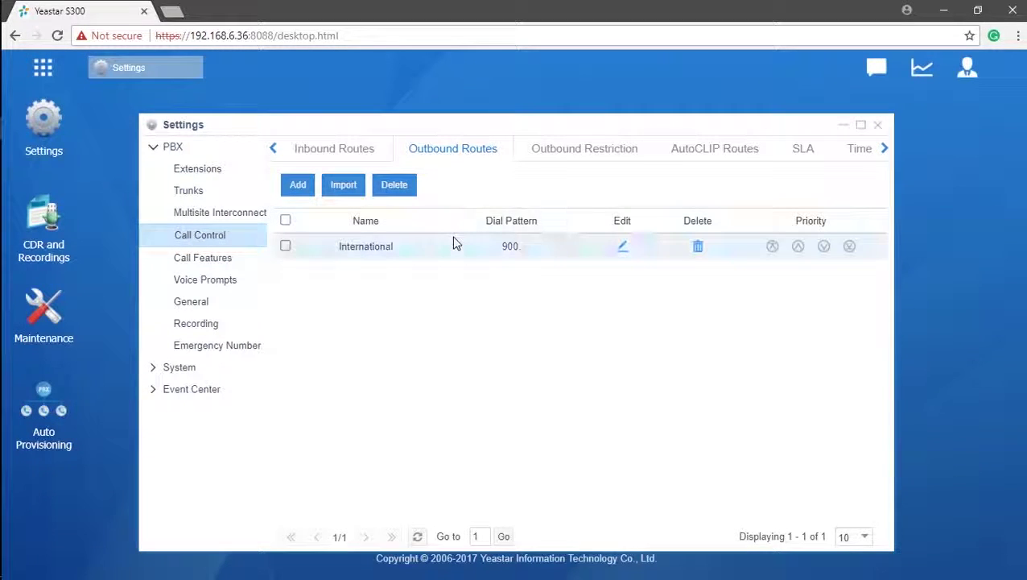